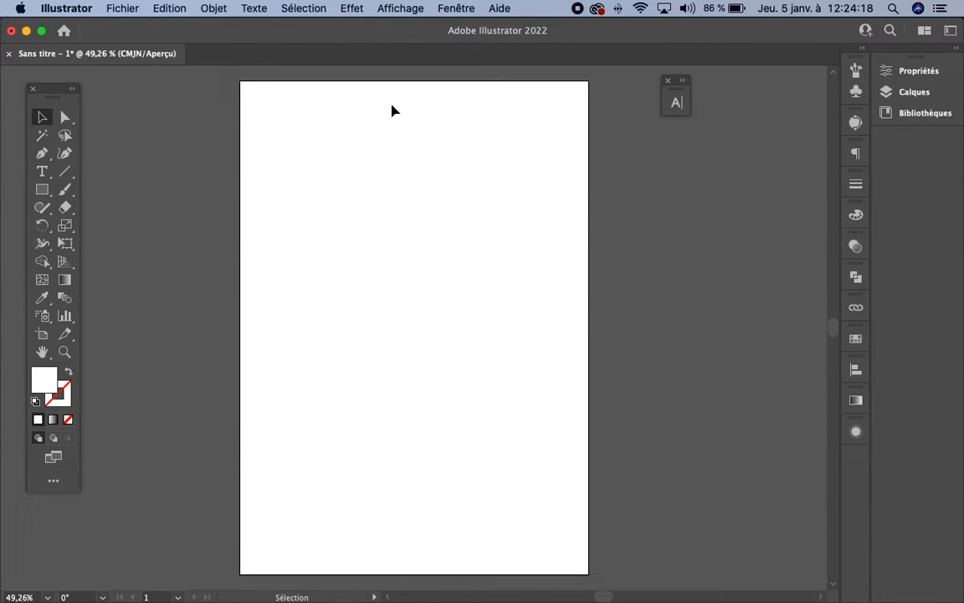
Import the image "Capture d'écran 2022-11-30 à 15.02.48" from the banque d'image folder and place it on the artboard
left_click(122, 8)
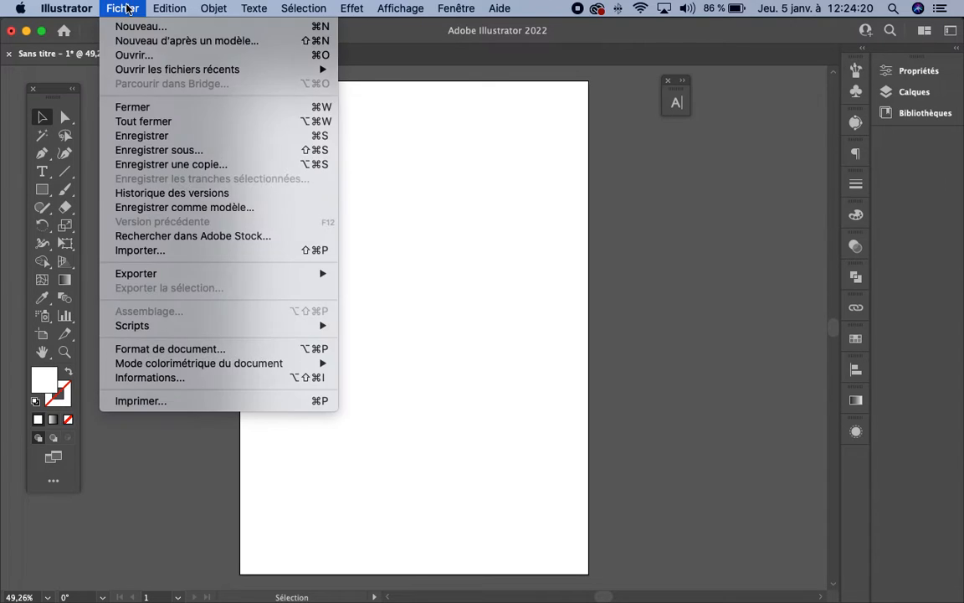
left_click(183, 251)
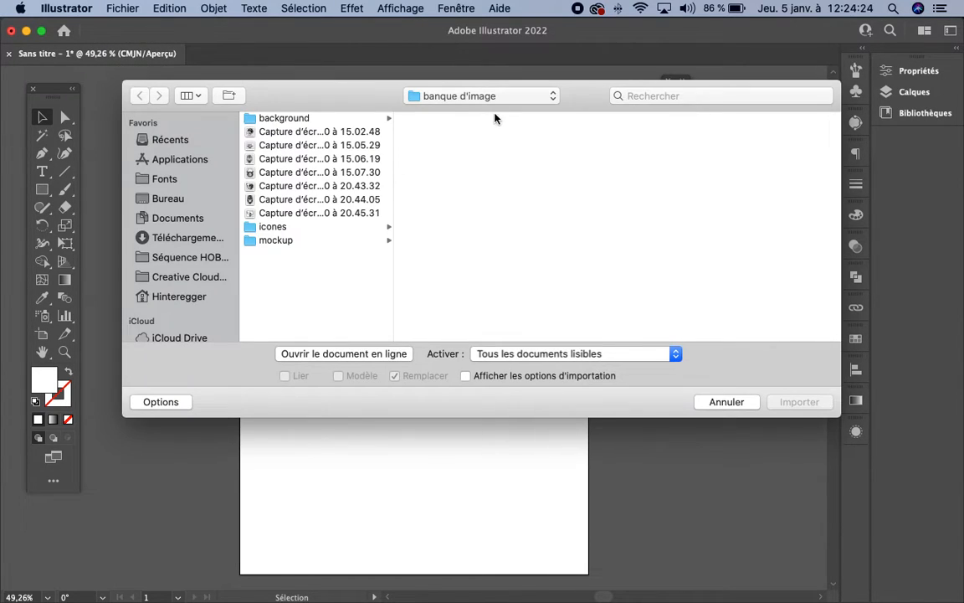
left_click(489, 97)
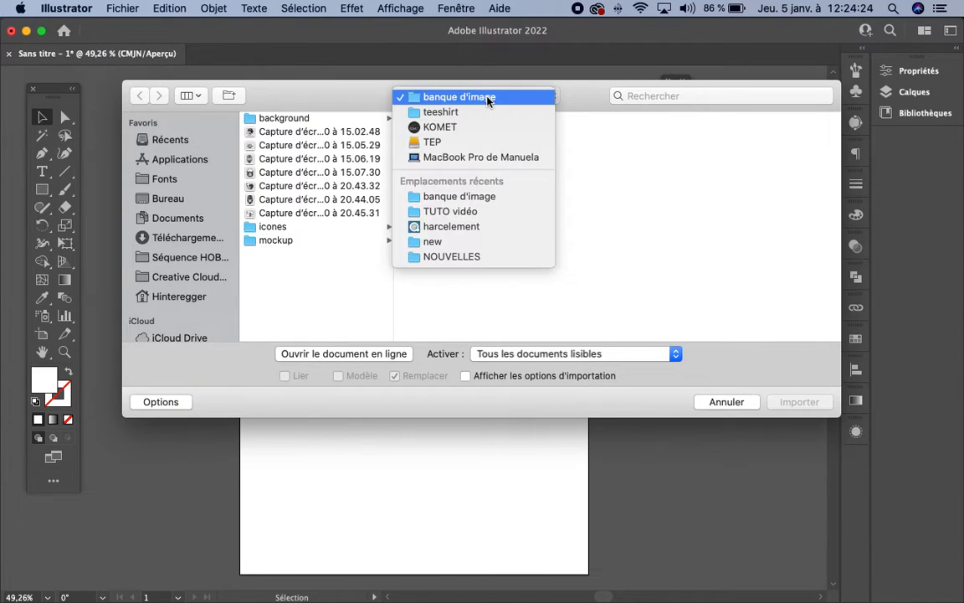
left_click(303, 137)
left_click(299, 131)
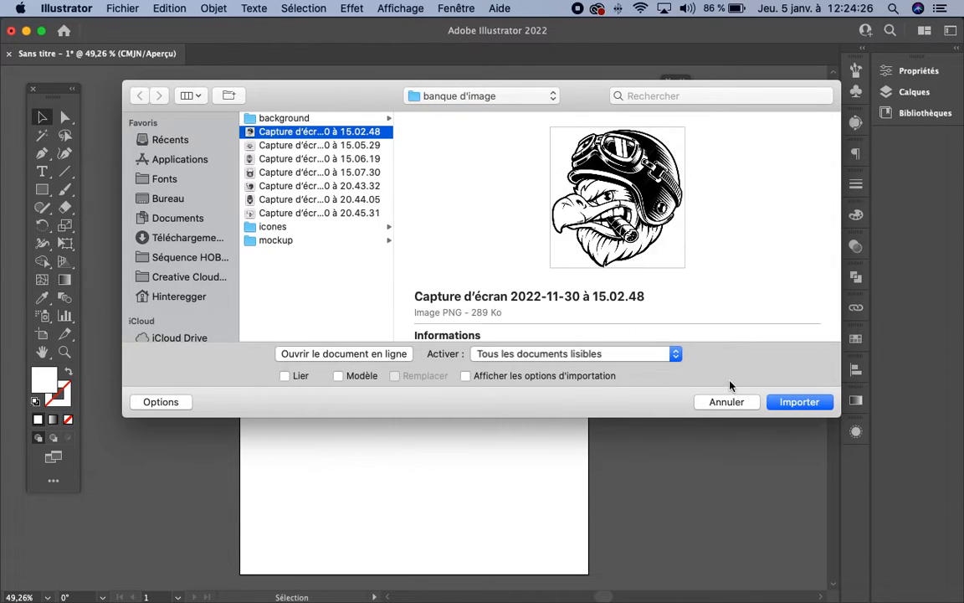
left_click(793, 404)
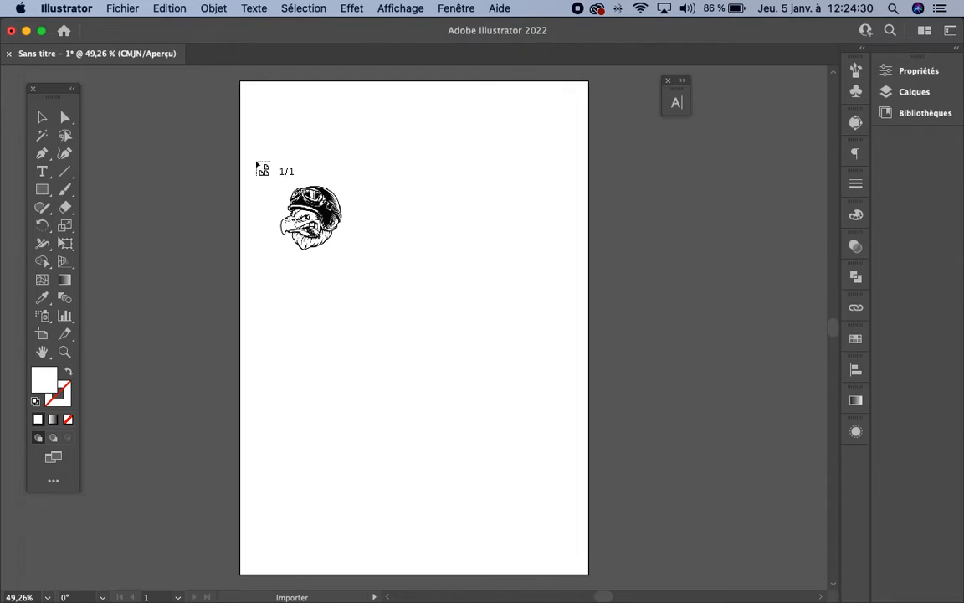
left_click(247, 160)
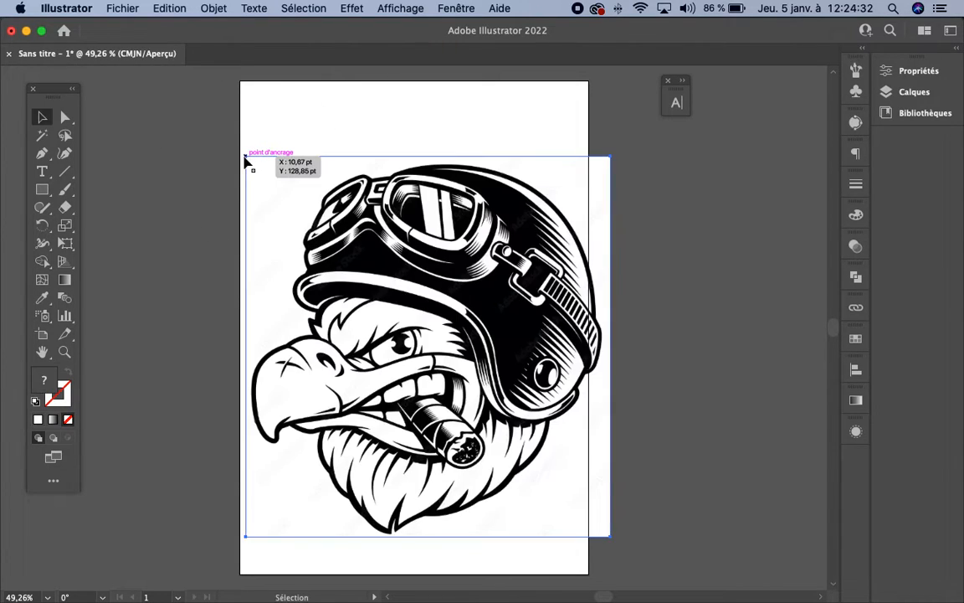
Reposition the imported eagle image over the artboard, slightly overhanging its right edge
left_click(47, 118)
left_click_drag(349, 245, 333, 222)
mouse_move(382, 599)
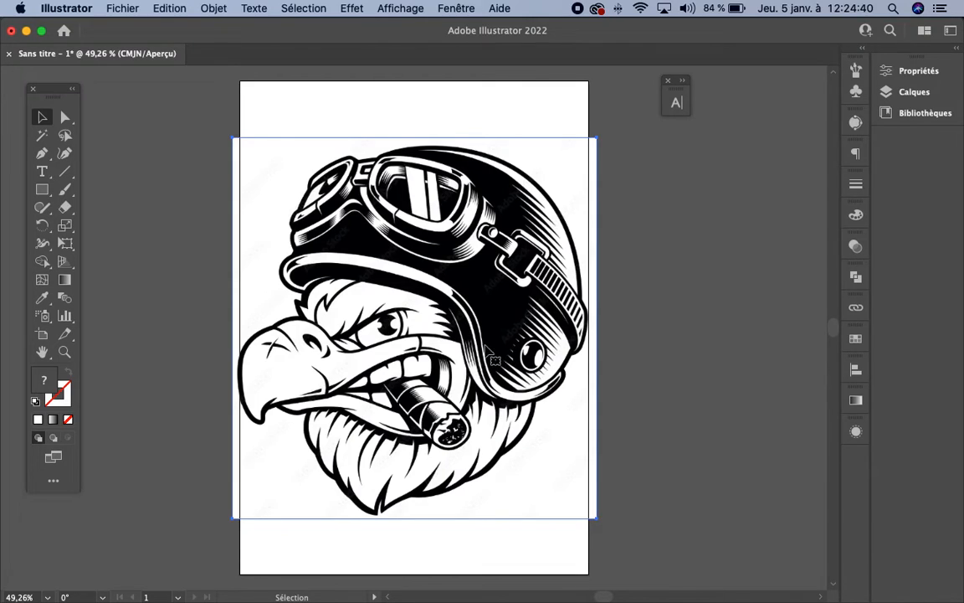
left_click_drag(527, 358, 534, 352)
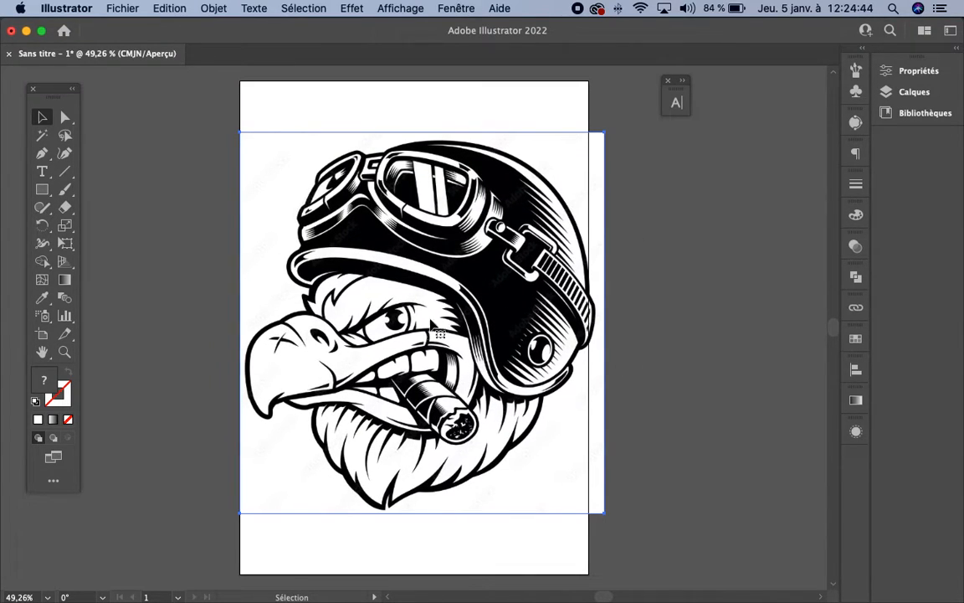
left_click_drag(412, 245, 469, 260)
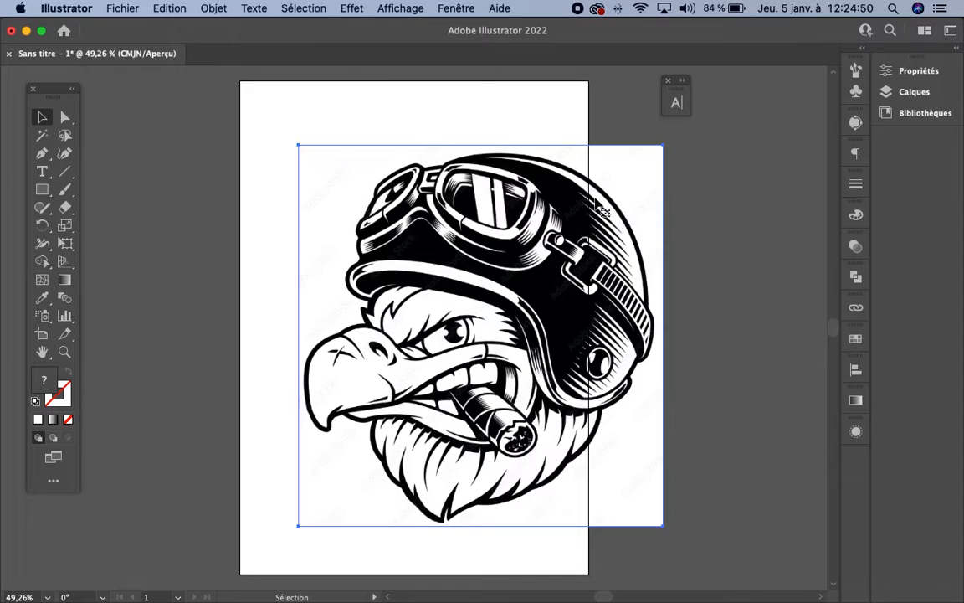
left_click_drag(565, 213, 535, 205)
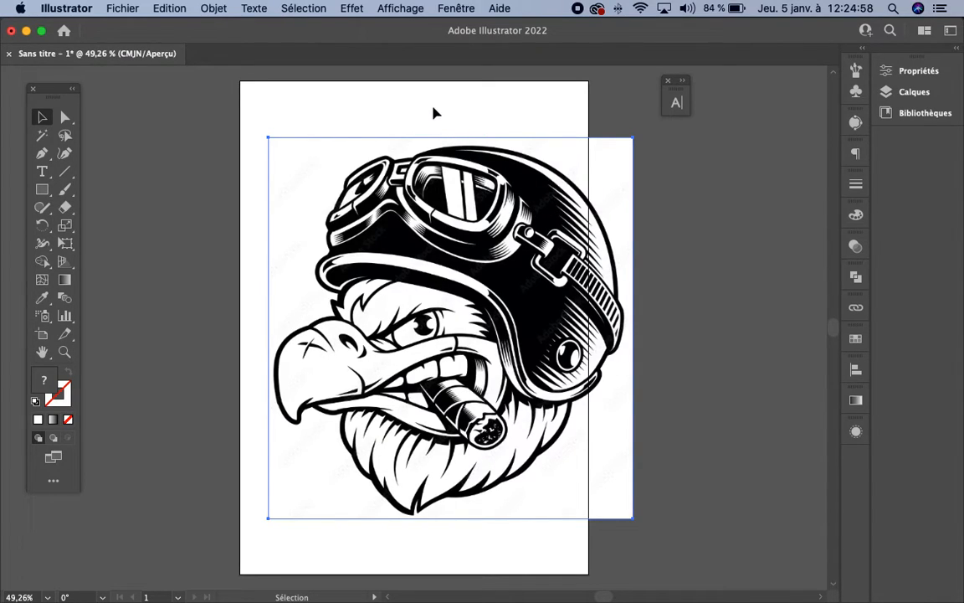
Vectorize the eagle image with the default image trace and centre it horizontally on the artboard
left_click(170, 10)
mouse_move(213, 9)
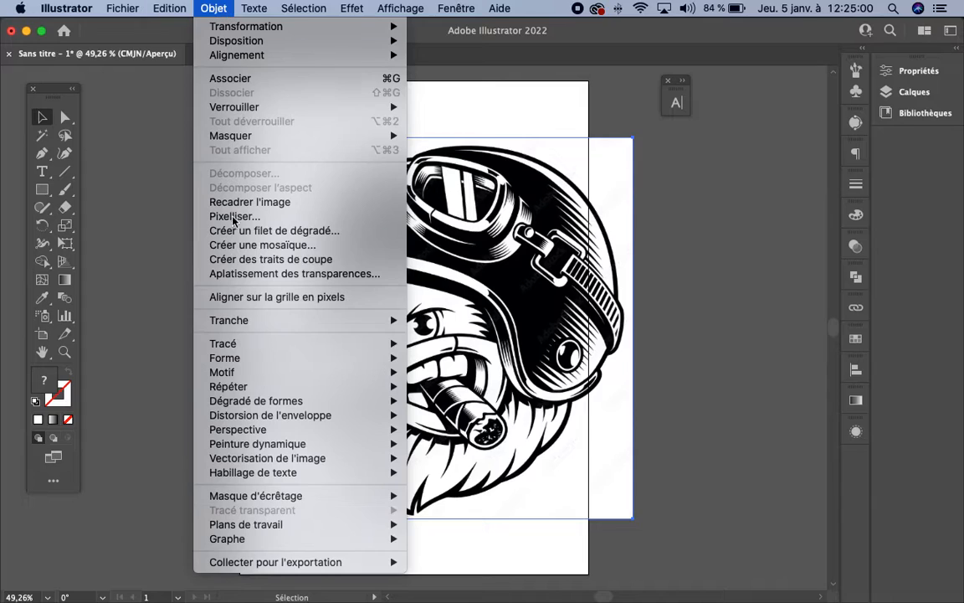
mouse_move(258, 464)
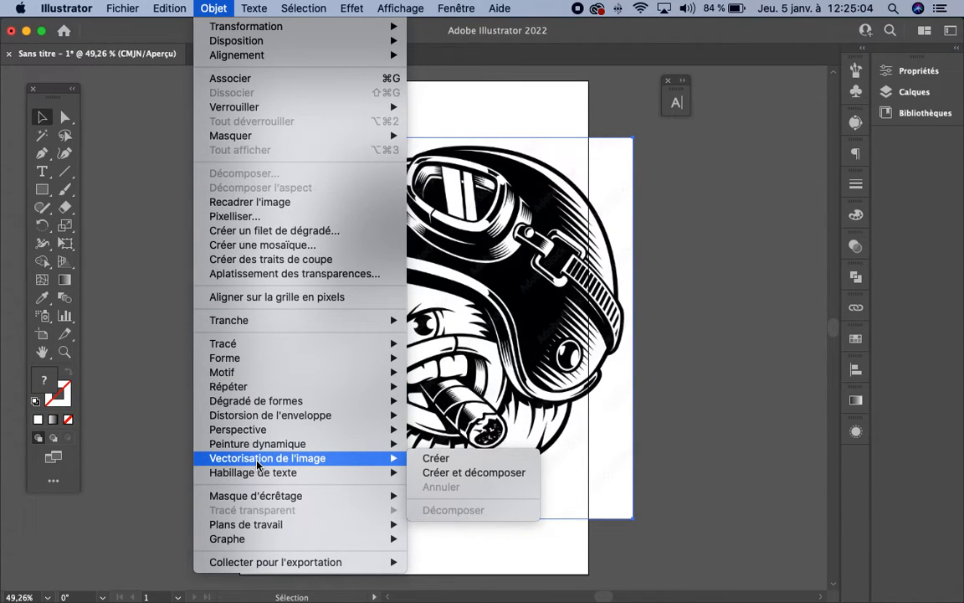
left_click(437, 458)
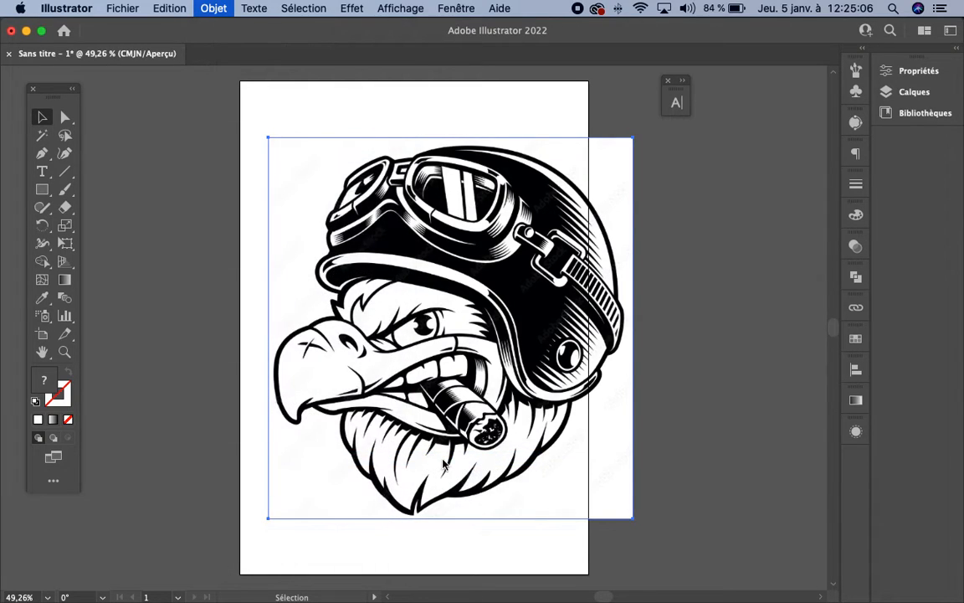
left_click_drag(464, 275, 434, 269)
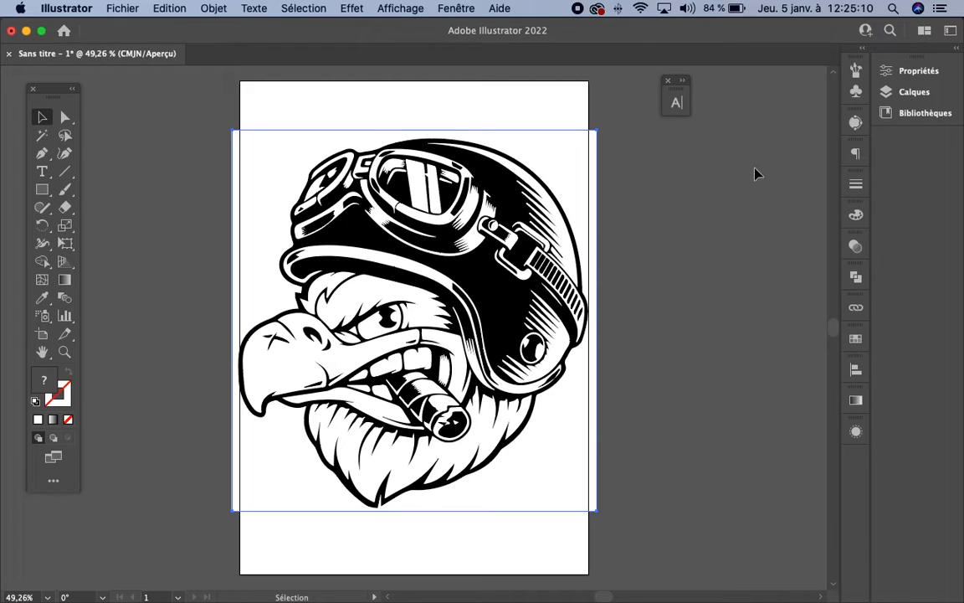
Display the image tracing settings (Vectorisation de l'image) for the traced eagle
left_click(454, 9)
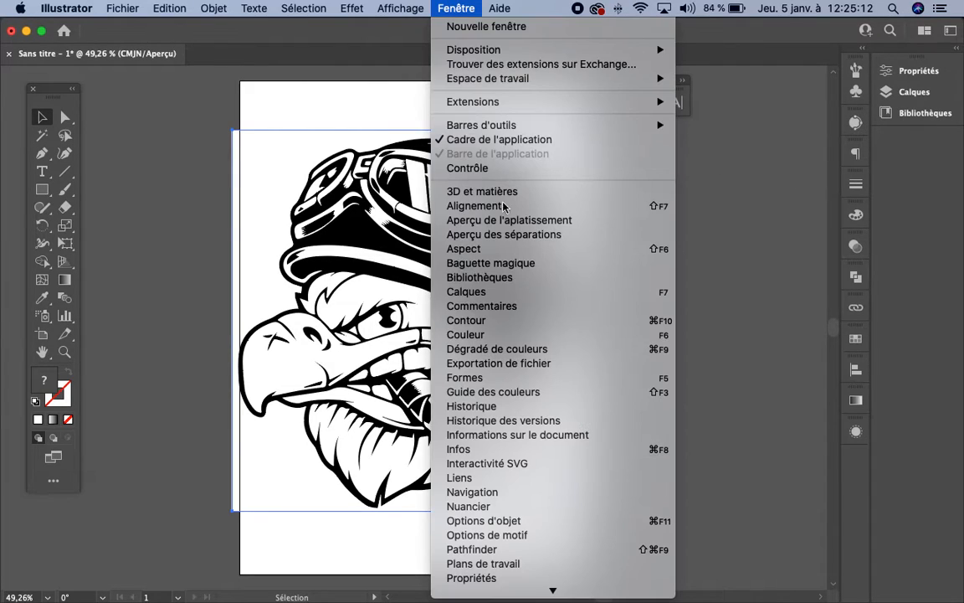
scroll(570, 394, "down", 5)
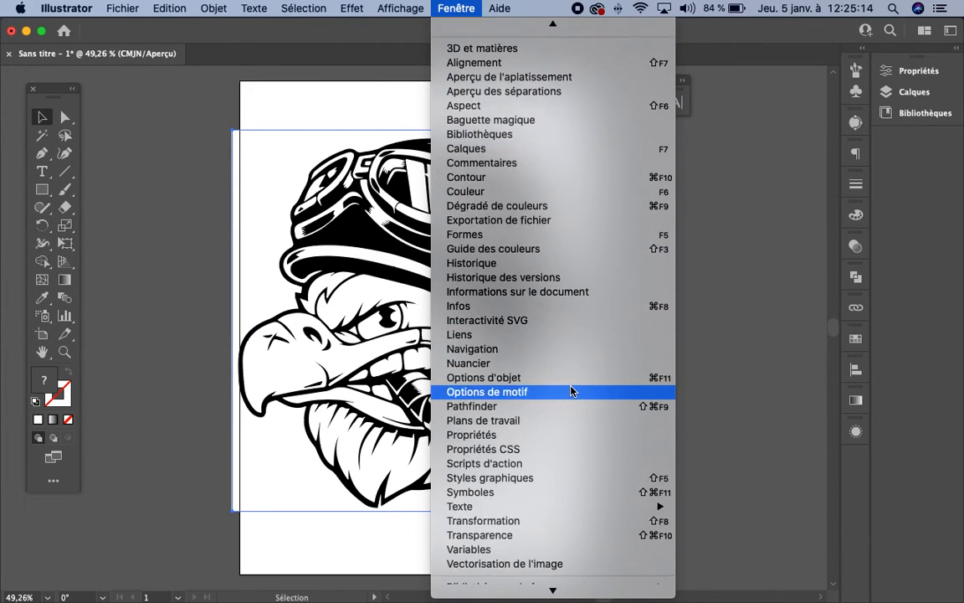
scroll(570, 392, "down", 2)
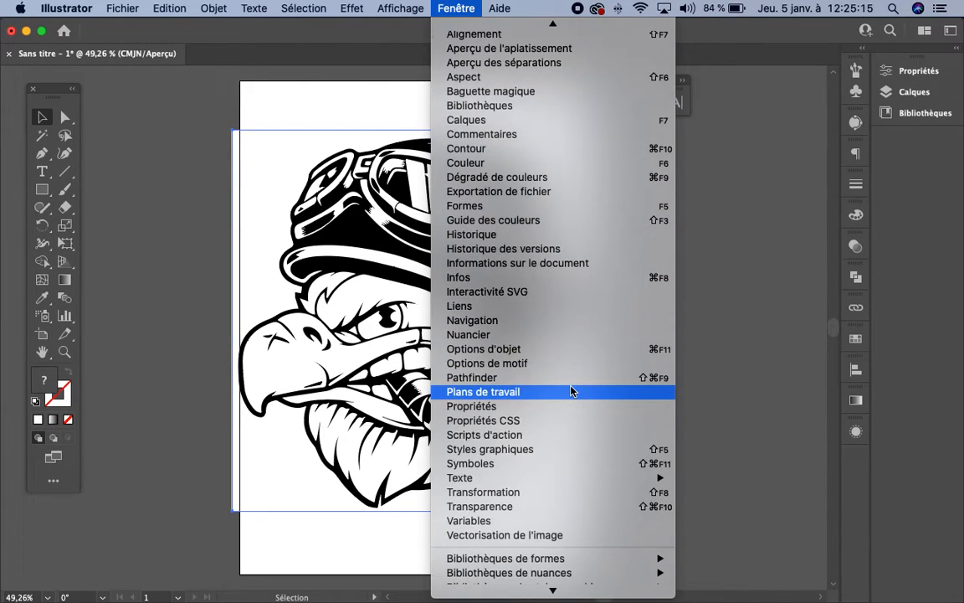
left_click(576, 536)
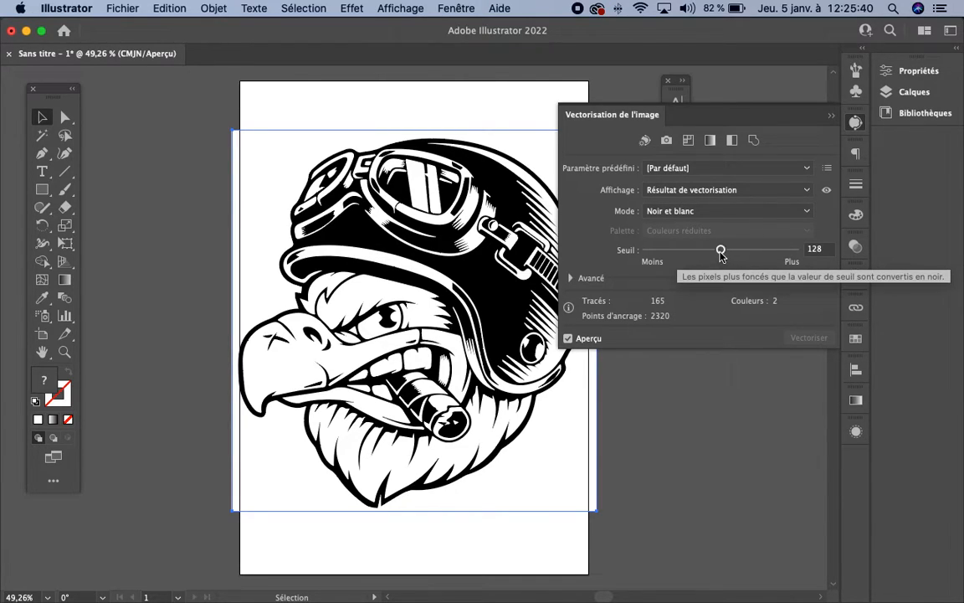
Try black-and-white threshold (Seuil) values of 9, 2, 66 and 221 on the eagle tracing
left_click_drag(721, 256, 650, 251)
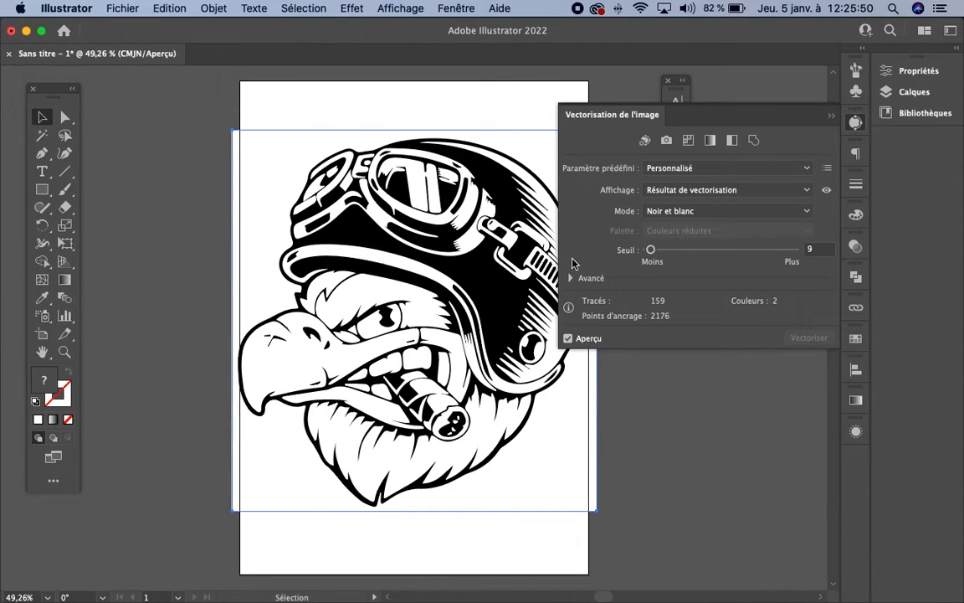
left_click_drag(650, 251, 649, 253)
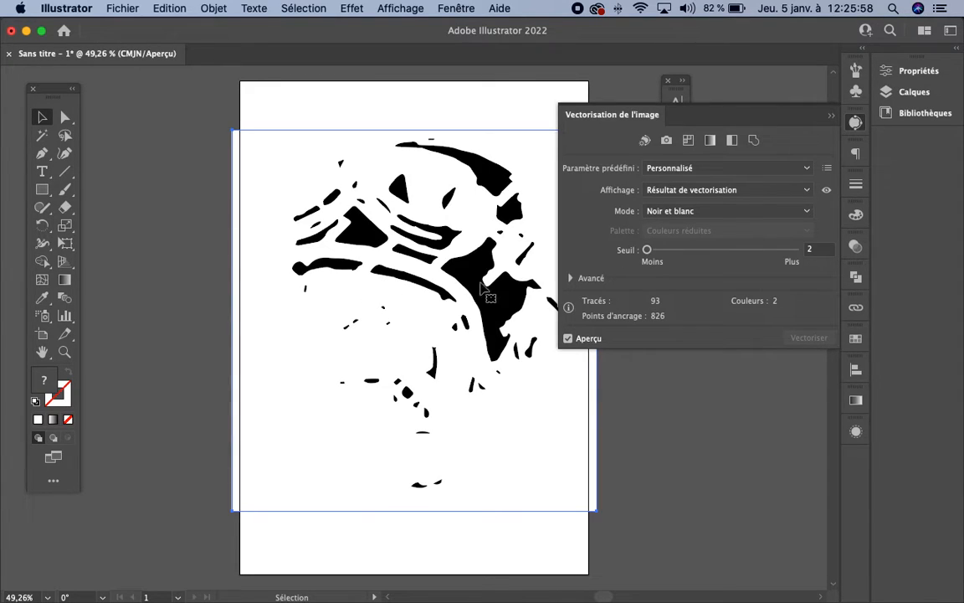
left_click_drag(647, 251, 680, 255)
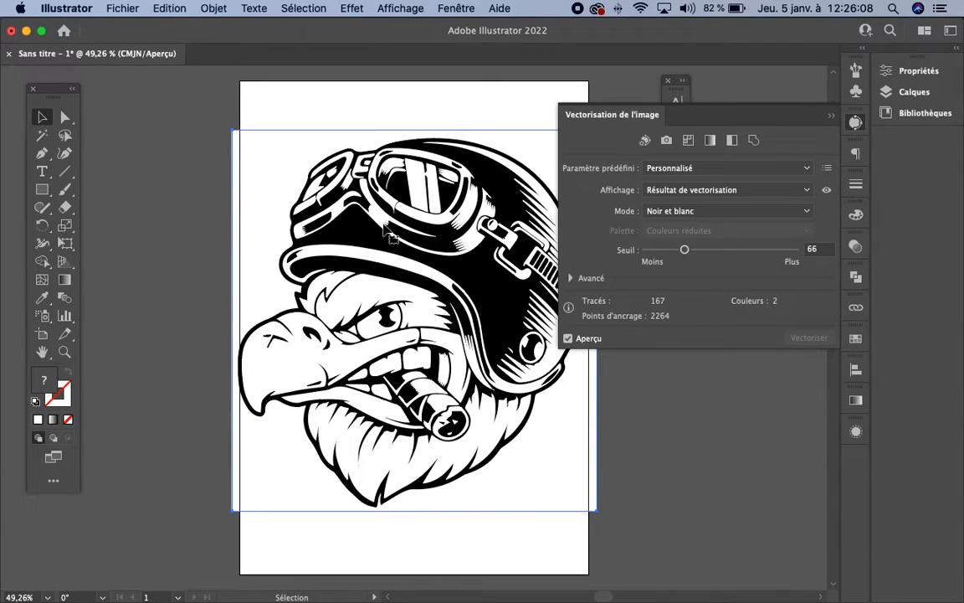
left_click(684, 250)
left_click_drag(684, 251, 775, 250)
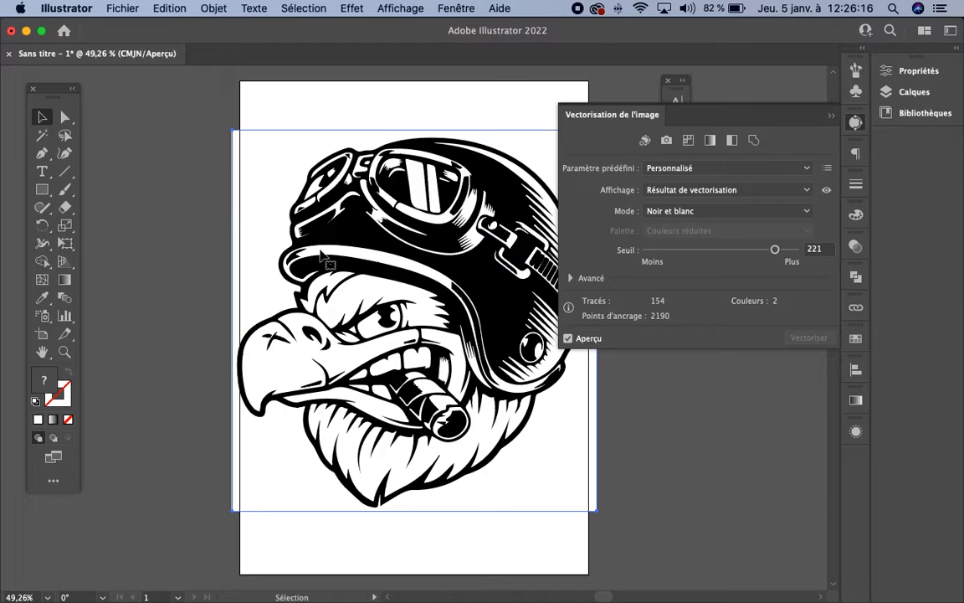
Set the tracing threshold (Seuil) to 200, expand the traced eagle into editable paths and close the tracing settings
left_click_drag(775, 249, 761, 249)
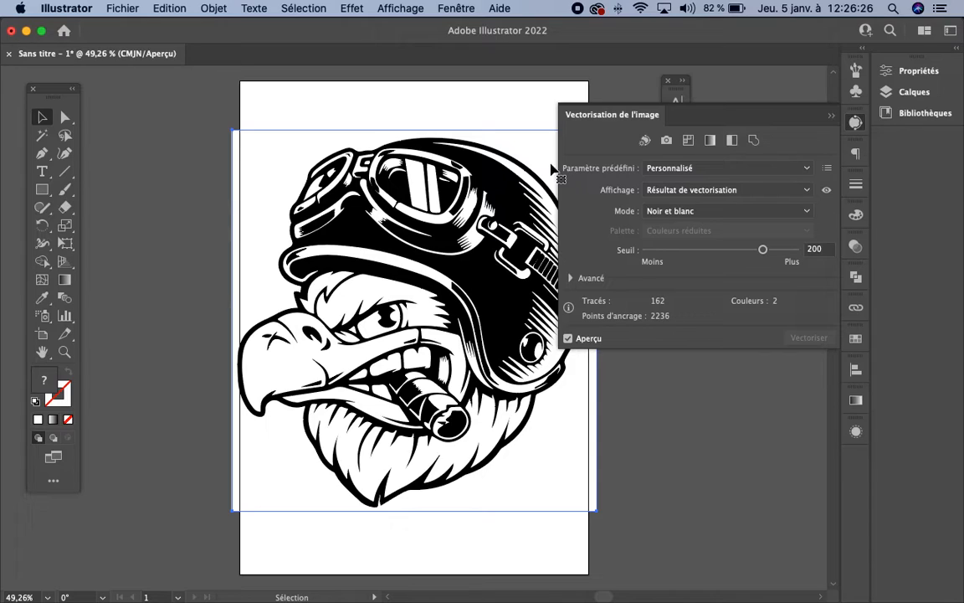
left_click(201, 8)
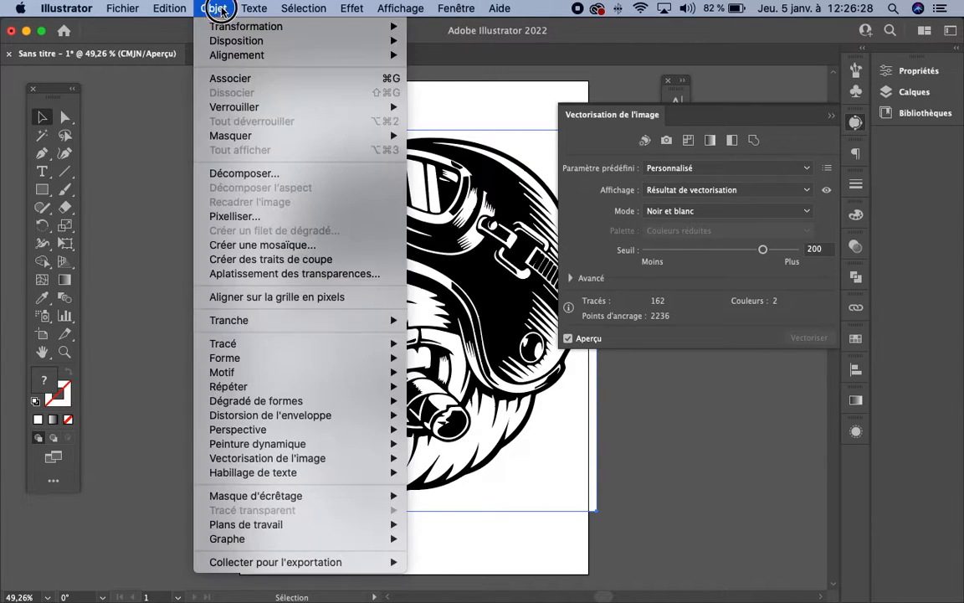
mouse_move(266, 457)
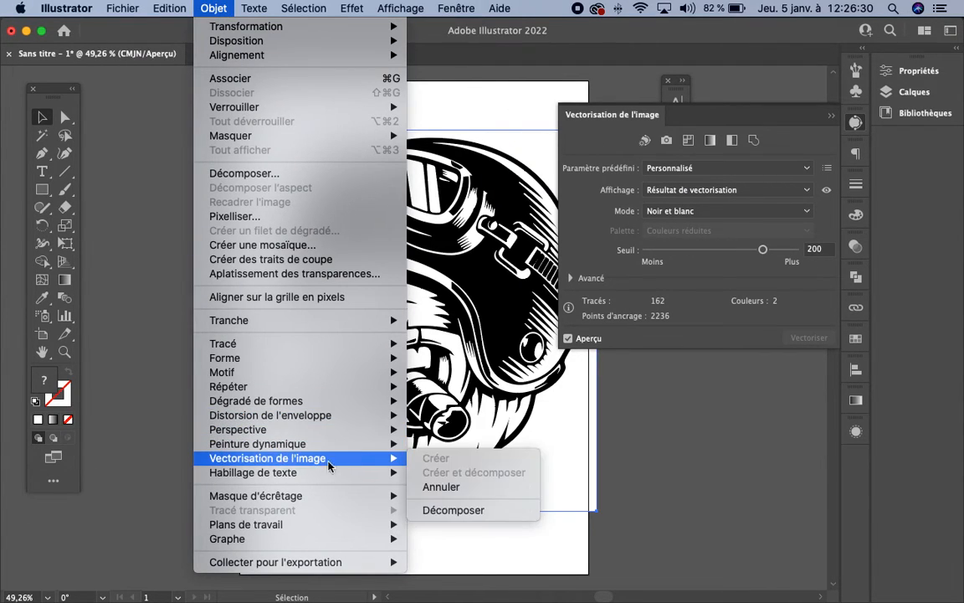
left_click(494, 513)
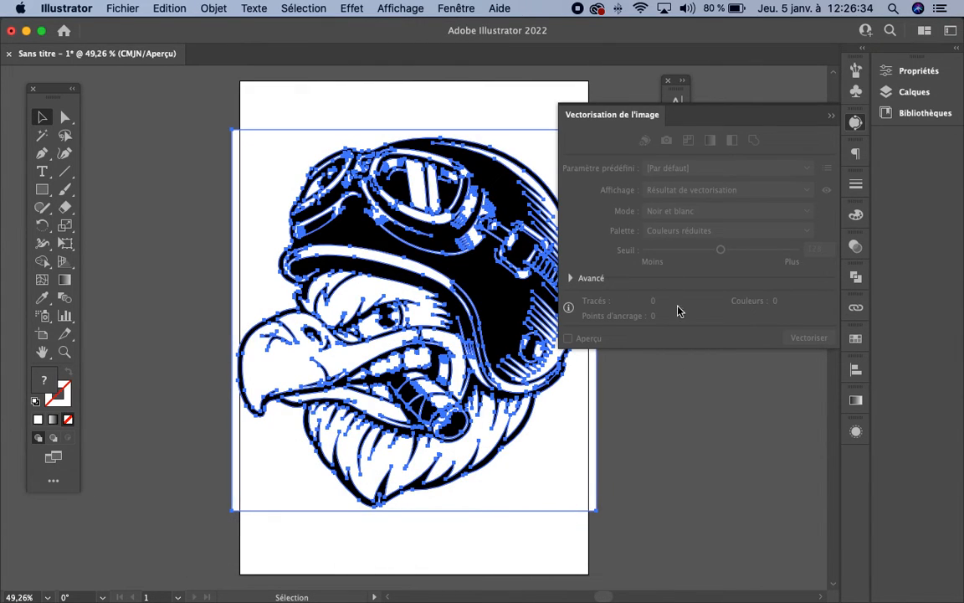
left_click(831, 117)
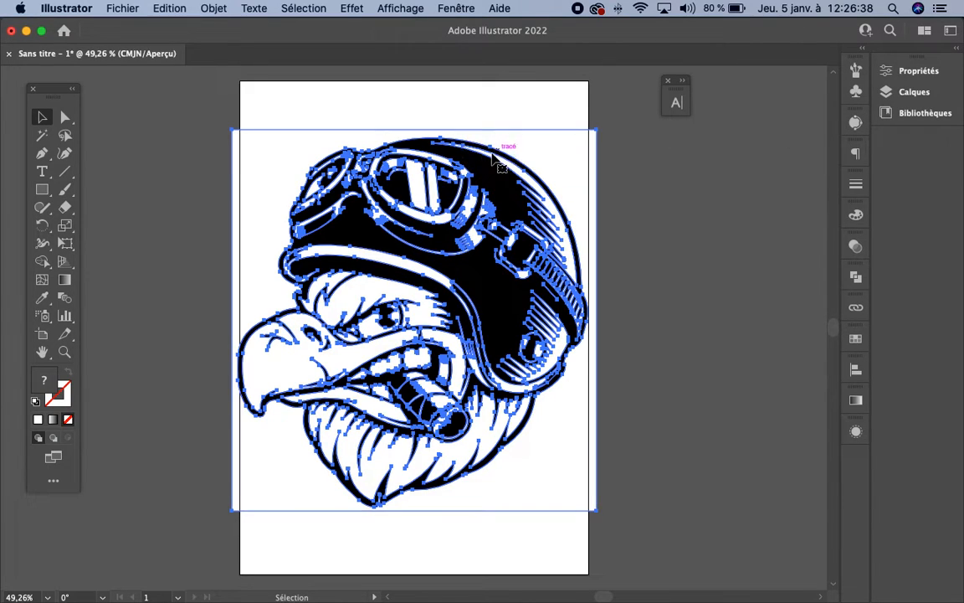
Examine the expanded paths and anchor points around the beak and brow up close, and deselect the artwork
left_click(64, 352)
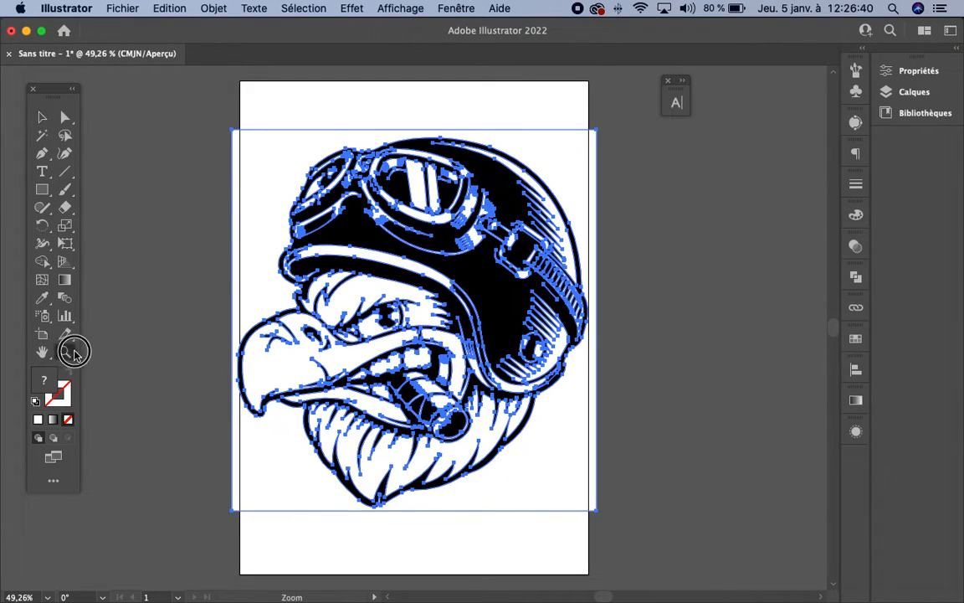
left_click_drag(243, 268, 581, 456)
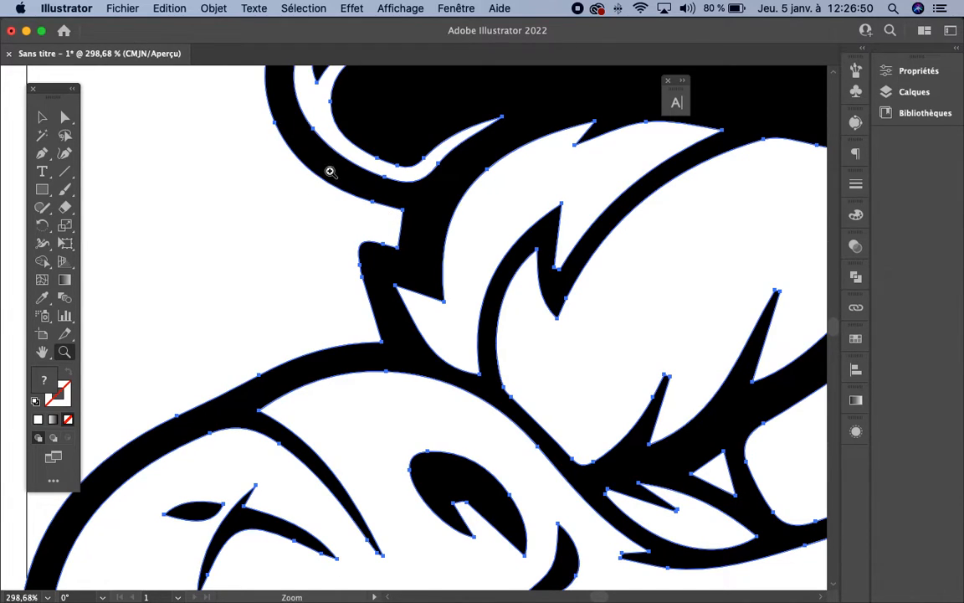
scroll(496, 302, "down", 4)
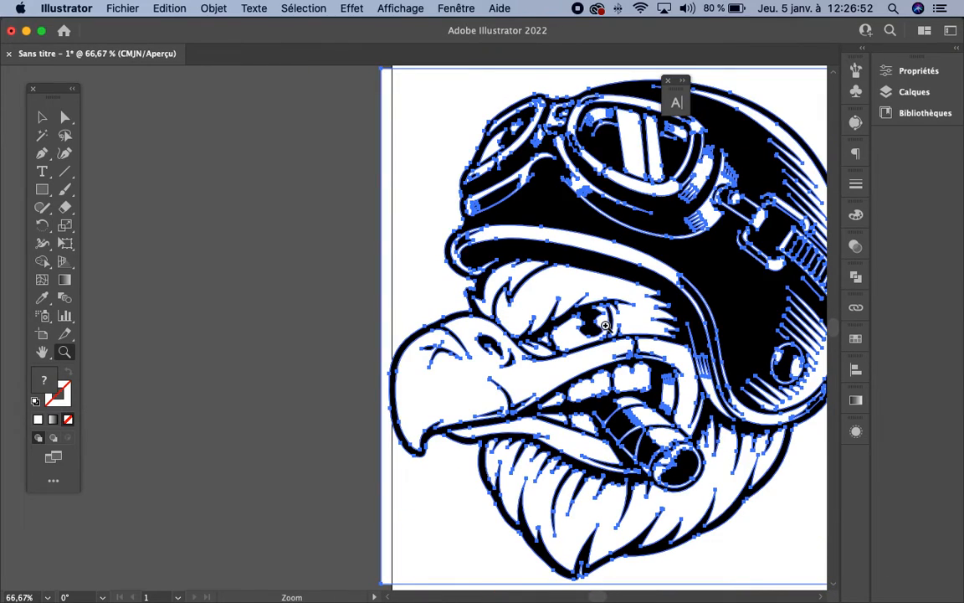
scroll(605, 326, "down", 2)
scroll(605, 326, "up", 1)
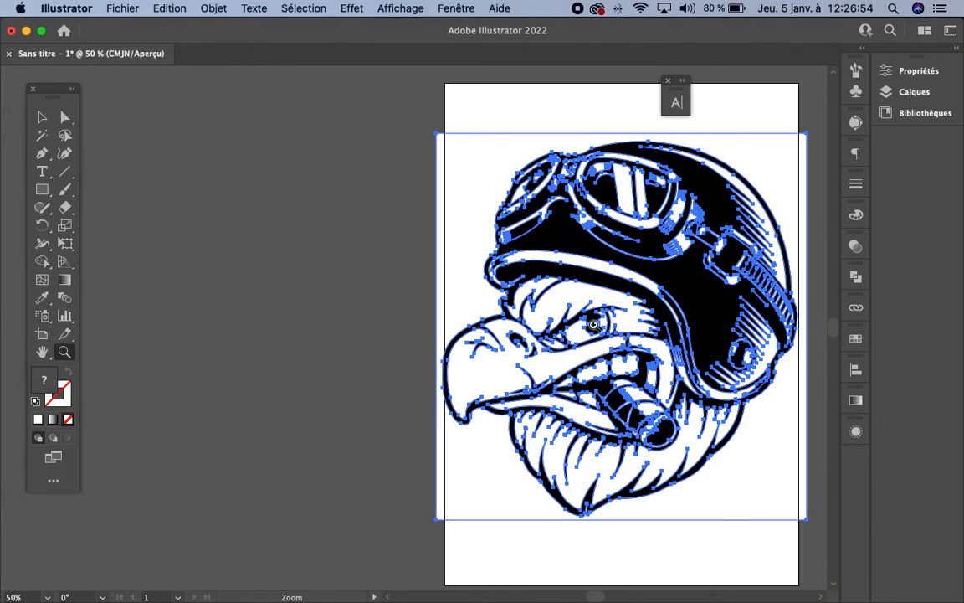
left_click(42, 352)
left_click_drag(410, 335, 255, 330)
left_click(65, 118)
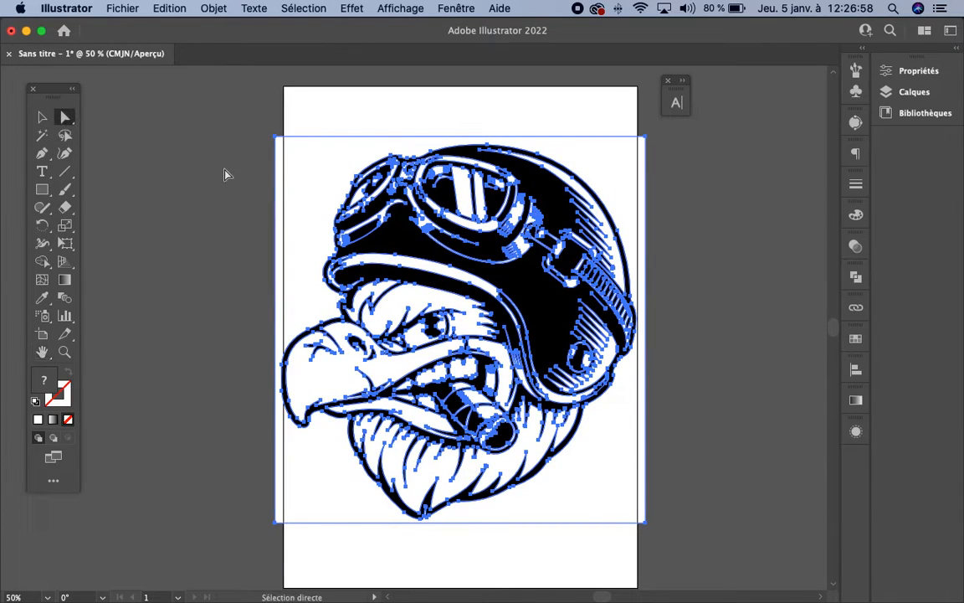
left_click(223, 148)
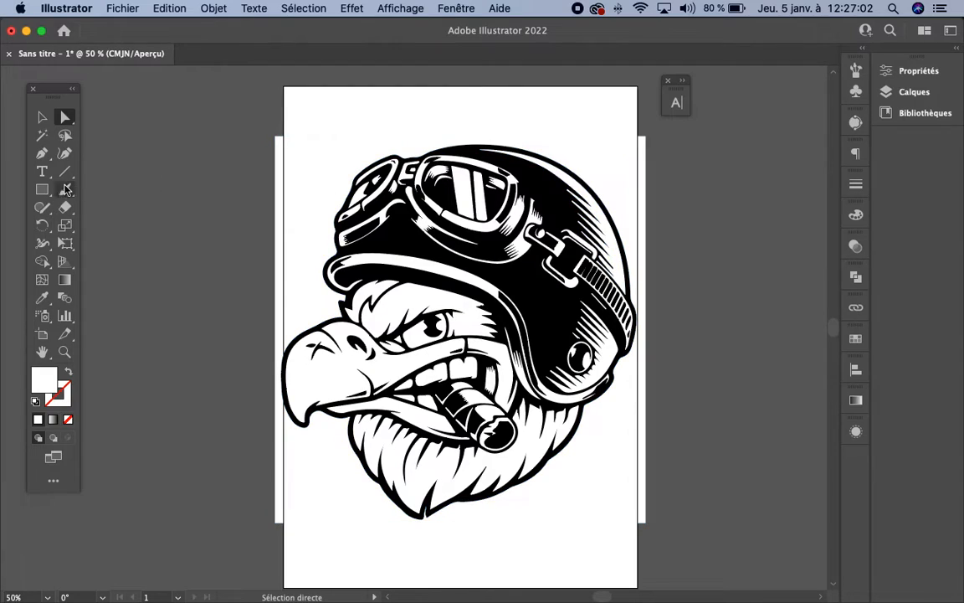
Place a tall rectangle filled with #BF4C4C across the artboard's left edge and behind the eagle artwork
left_click(42, 189)
left_click_drag(296, 337, 357, 560)
double_click(46, 380)
type("BF4C4C")
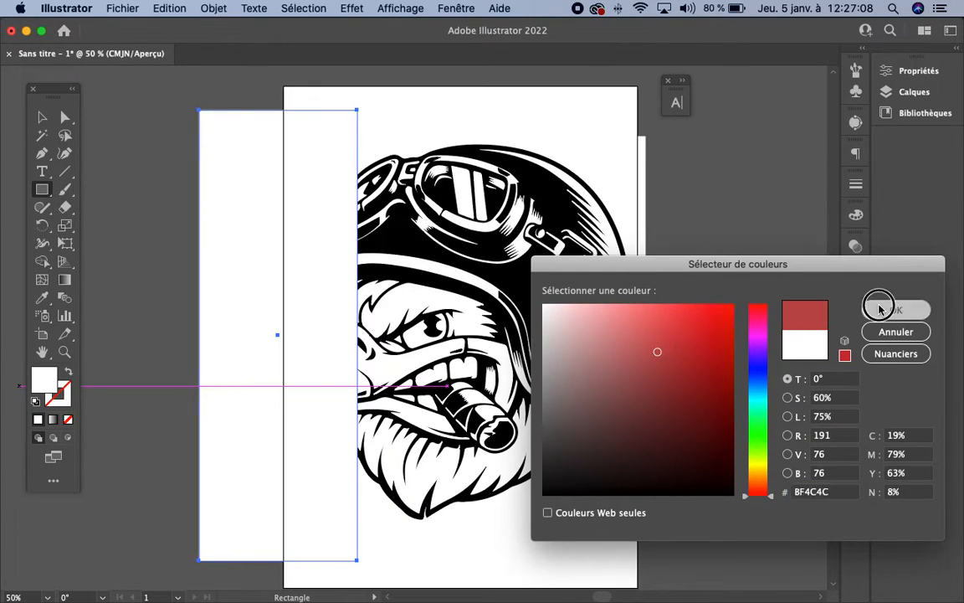
left_click(888, 309)
key("super+shift+bracketleft")
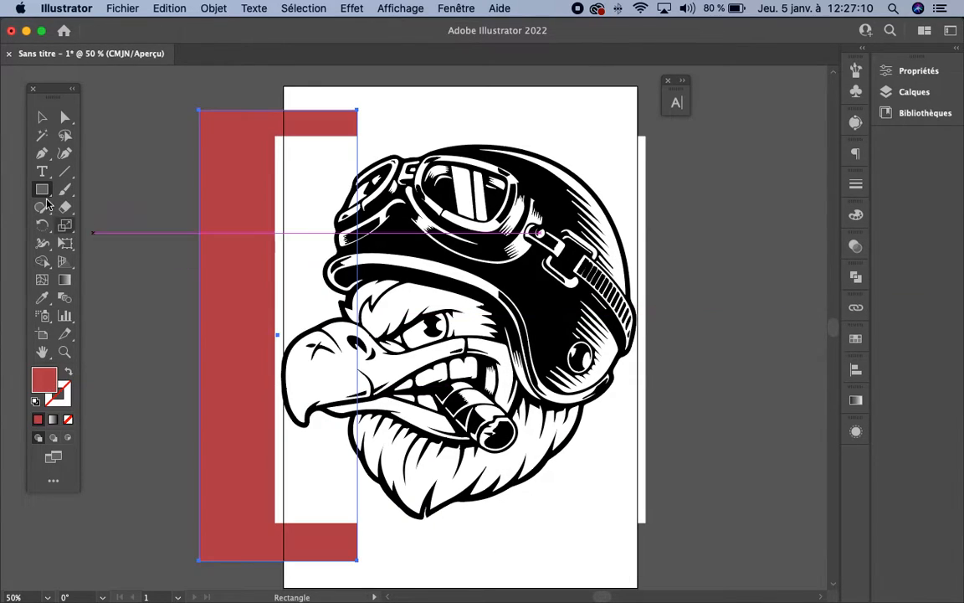
Move the red rectangle to the middle of the artboard, behind the eagle artwork
left_click(42, 117)
left_click(249, 171)
left_click_drag(248, 172, 438, 159)
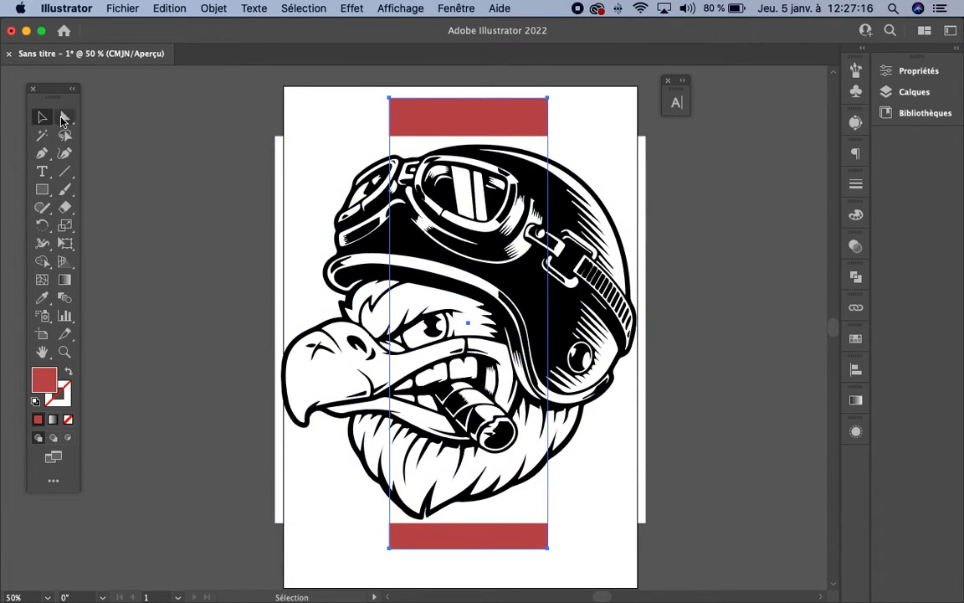
Select only the white background shape surrounding the eagle with the Direct Selection tool and delete it
left_click(62, 119)
left_click(67, 119)
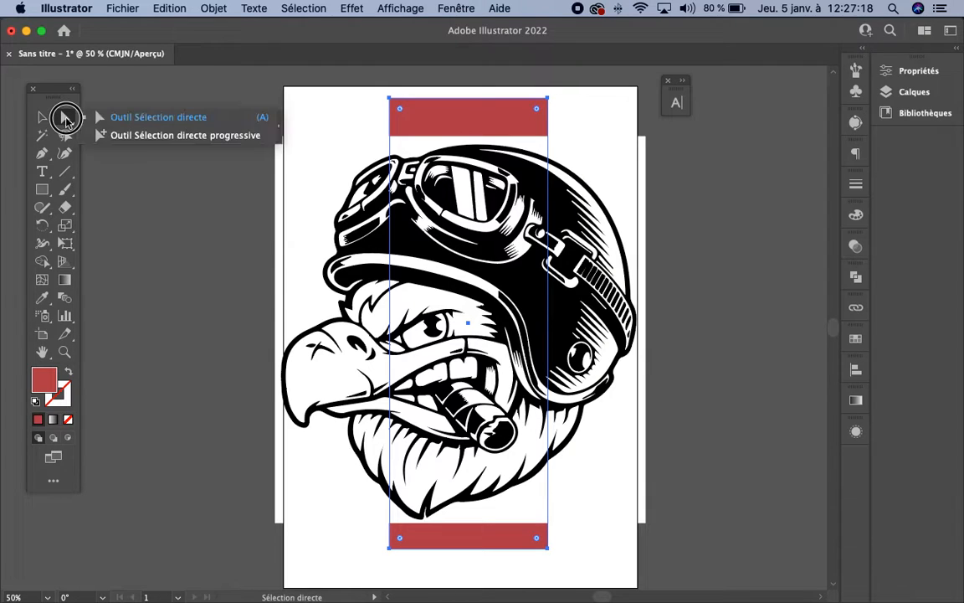
left_click(120, 120)
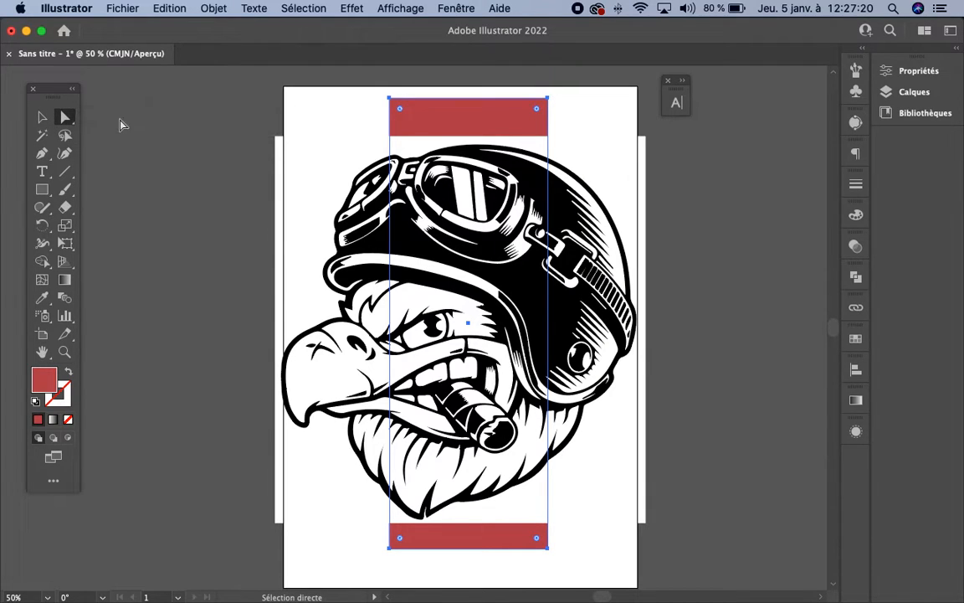
left_click(597, 163)
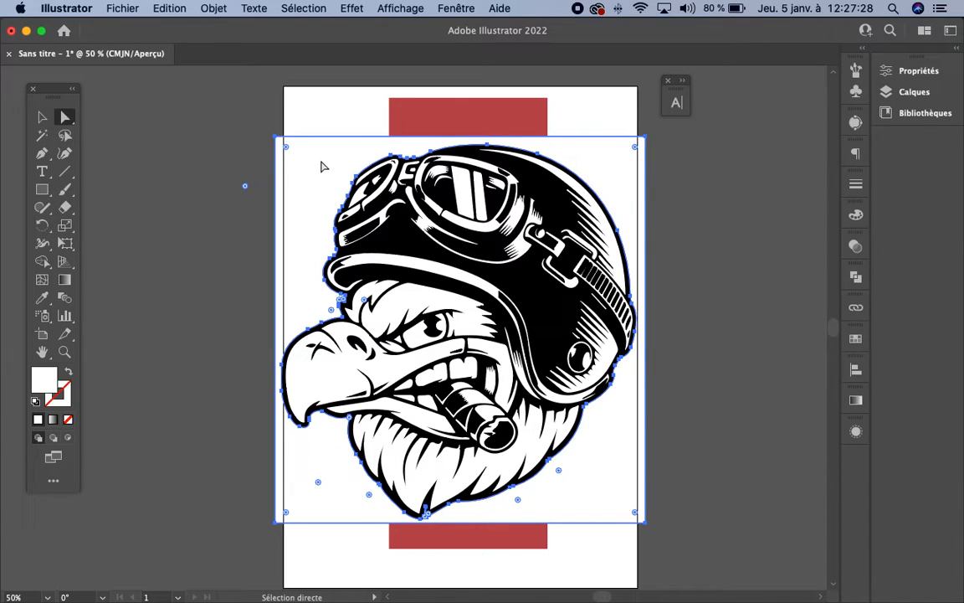
key("Delete")
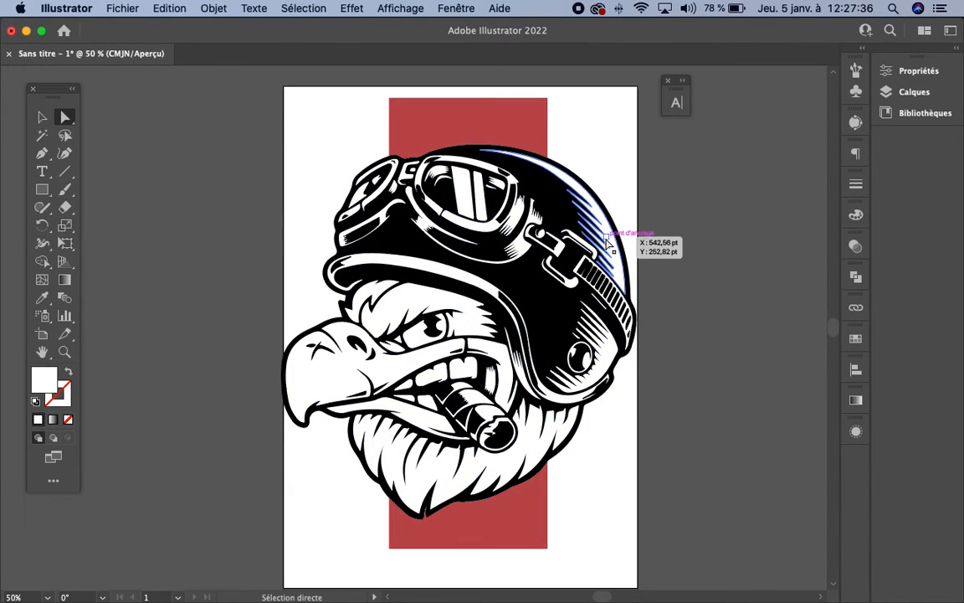
Examine the eagle's separate paths by selecting the black linework, the white forehead area and the nostril individually
left_click(415, 257)
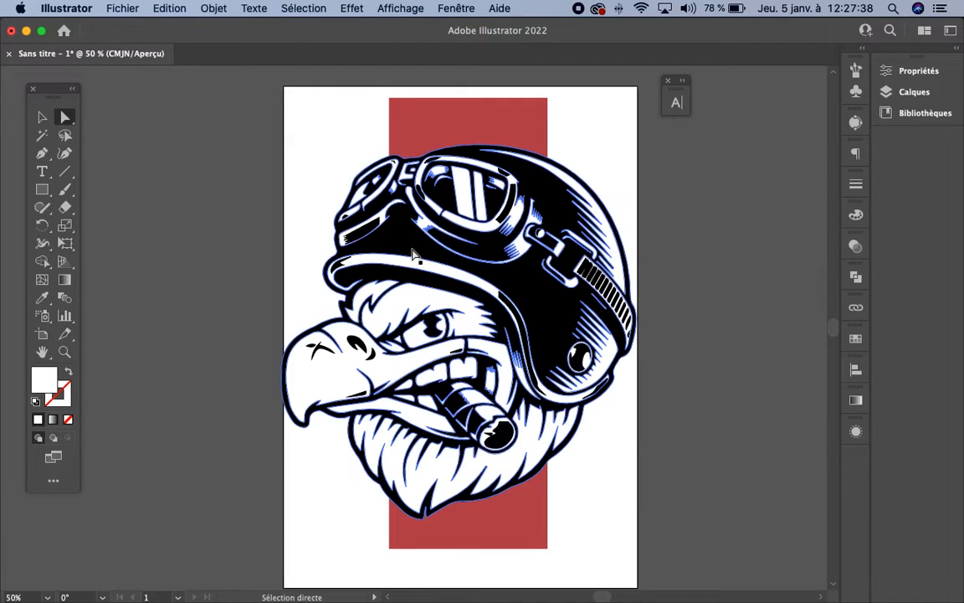
left_click(412, 255)
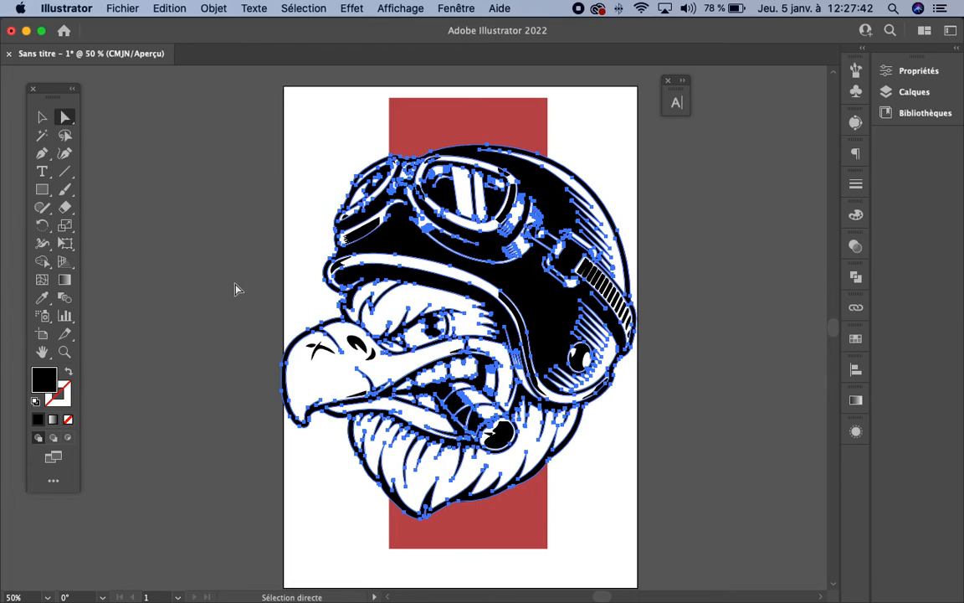
left_click(219, 261)
left_click(369, 289)
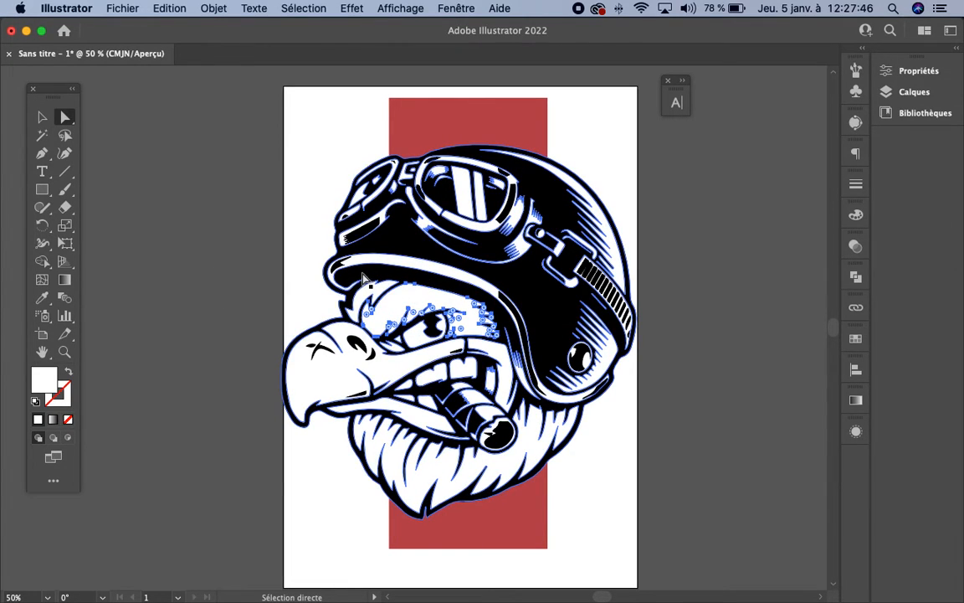
left_click(365, 275)
left_click(353, 346)
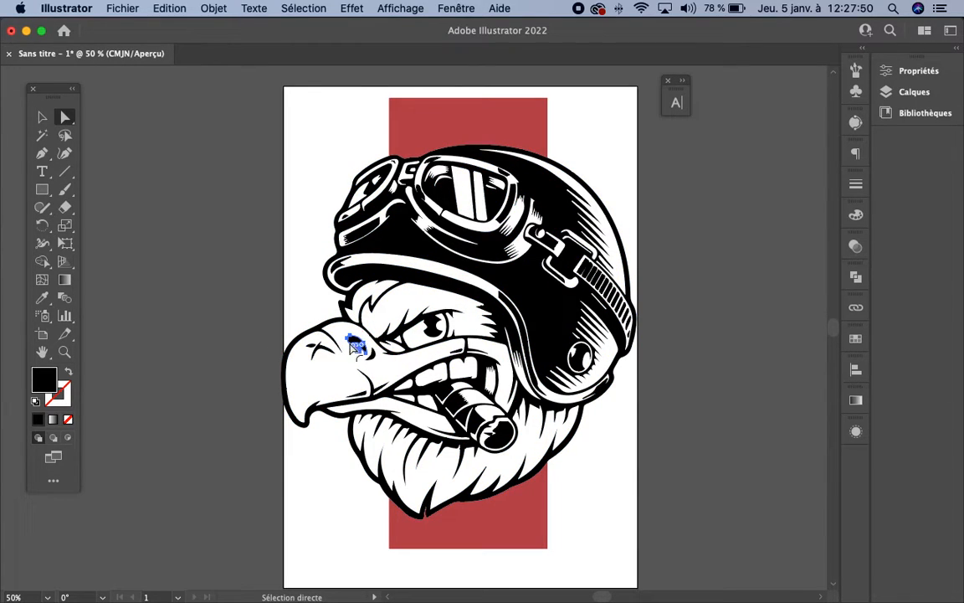
Try deleting the white forehead area above the eye, undo the deletion and deselect the shape
left_click(387, 311)
left_click(387, 310)
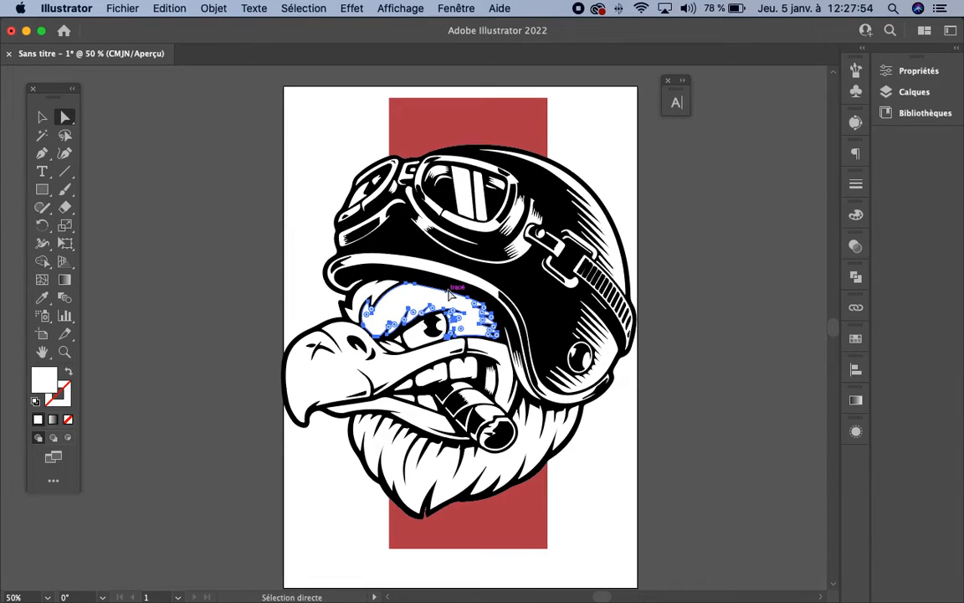
key("Delete")
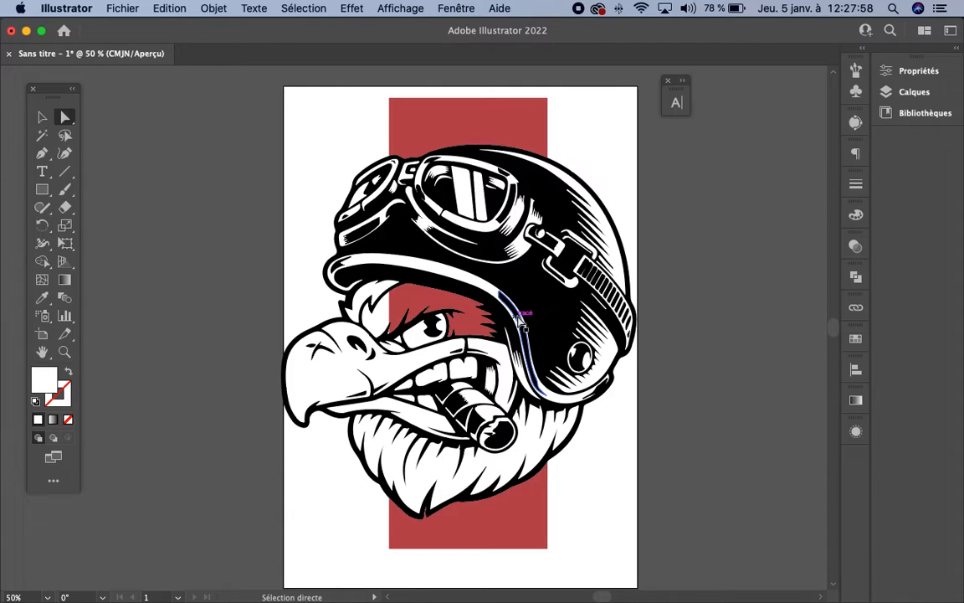
key("super+z")
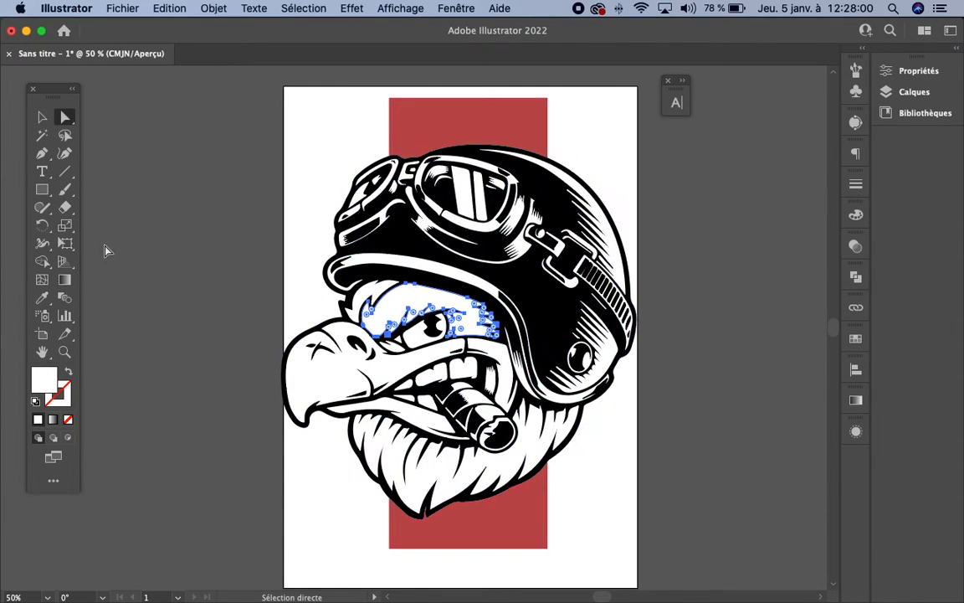
left_click(119, 175)
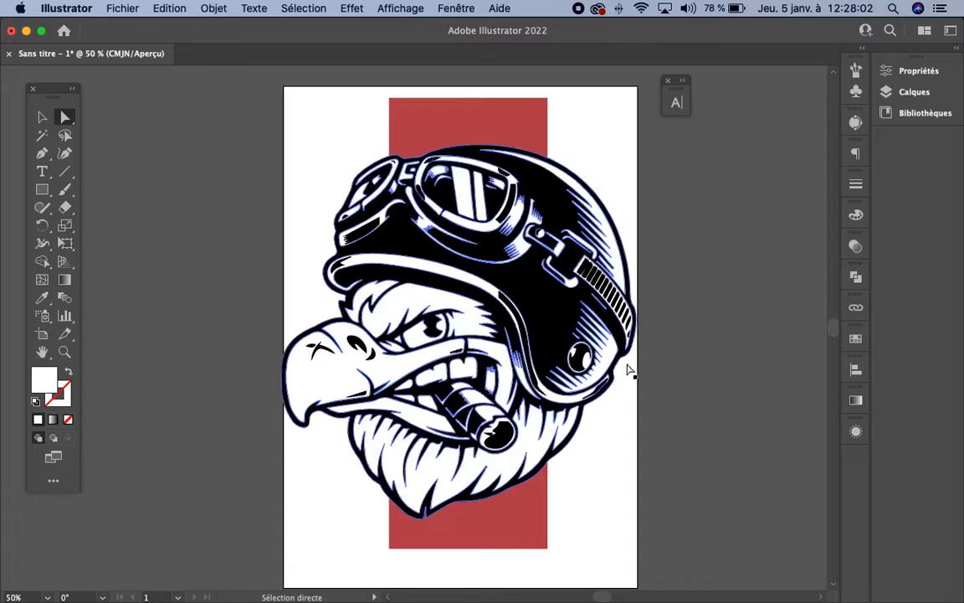
Fill the upper beak, the mouth corner and the lower beak with the orange swatch, and deselect the artwork
left_click(855, 338)
left_click(322, 379)
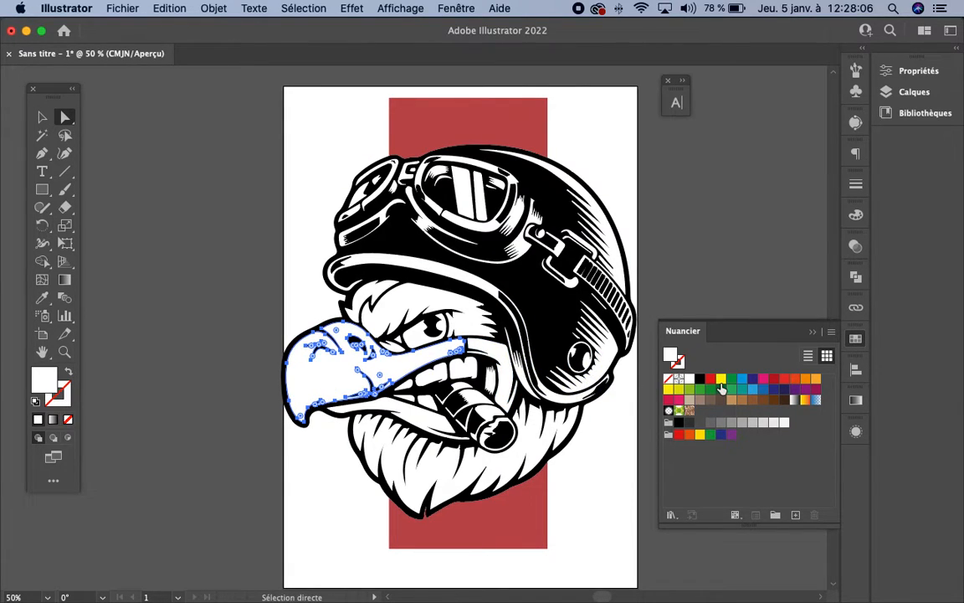
left_click(805, 378)
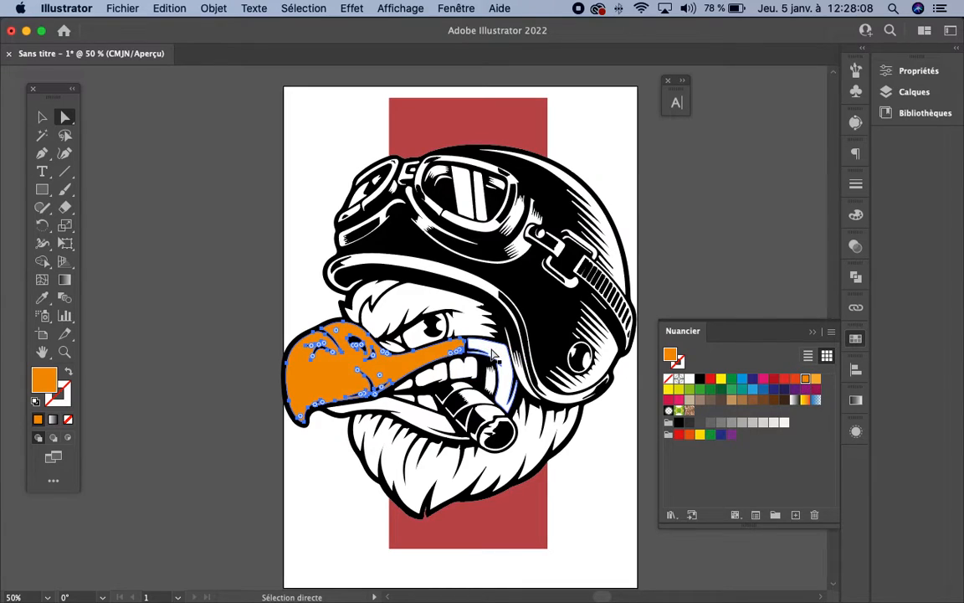
left_click(495, 385)
left_click(810, 388)
left_click(385, 383)
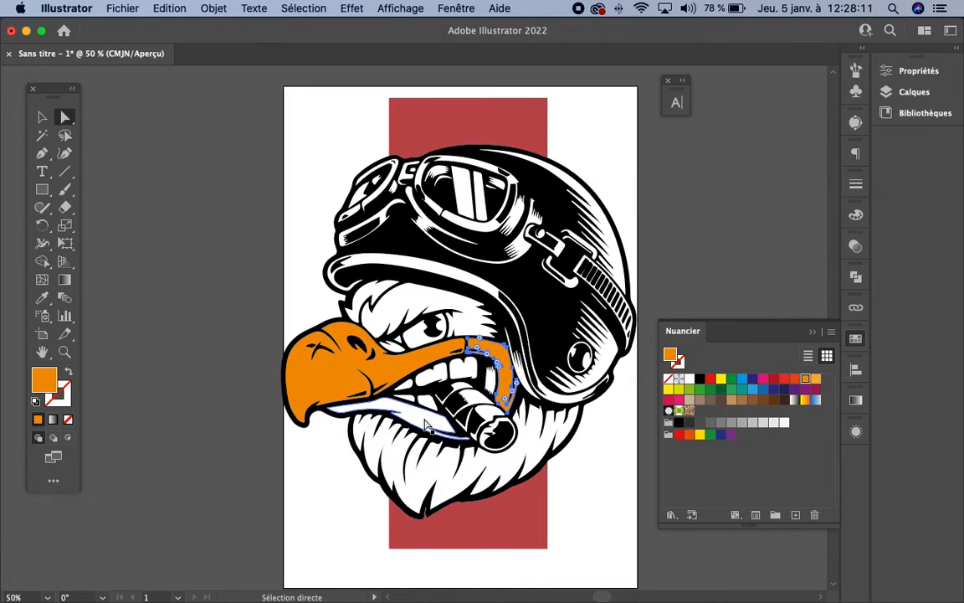
left_click(804, 380)
left_click(230, 290)
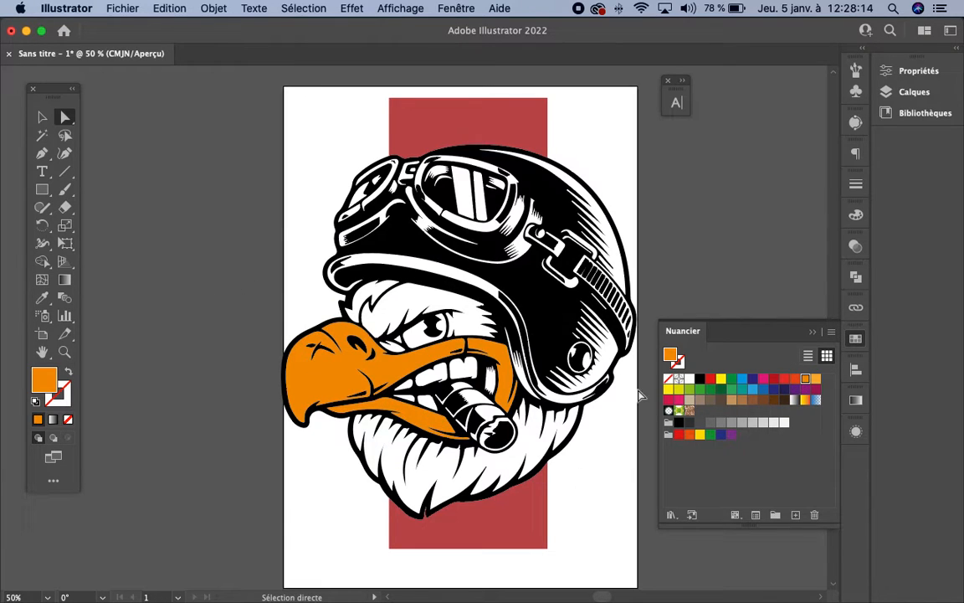
Fill the white of the eagle's eye with the light blue swatch and deselect it
left_click(416, 336)
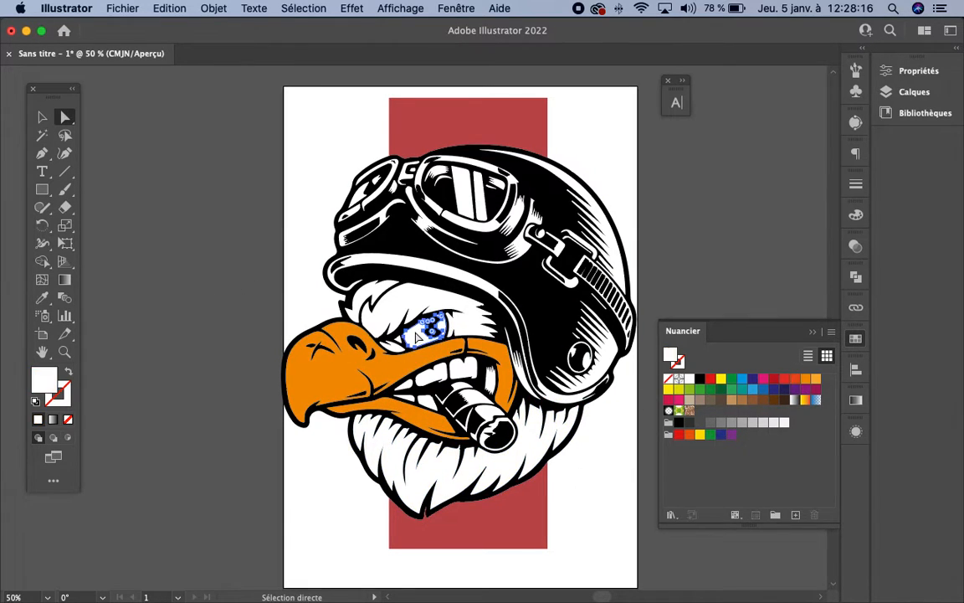
left_click(742, 379)
left_click(146, 273)
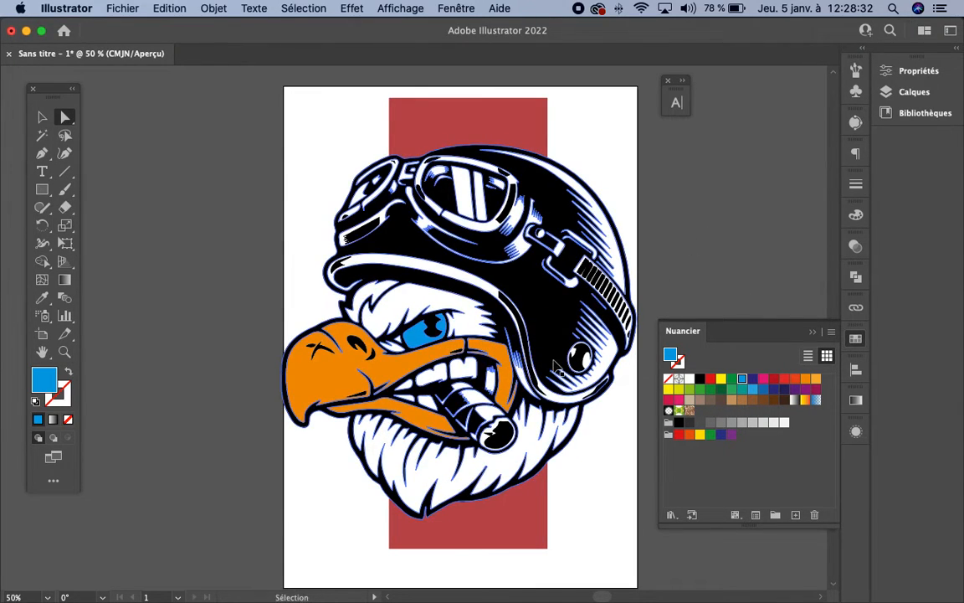
Undo the blue eye fill and the orange beak fills, and deselect the artwork
key("super+z")
key("super+z")
key("super+z")
left_click(238, 273)
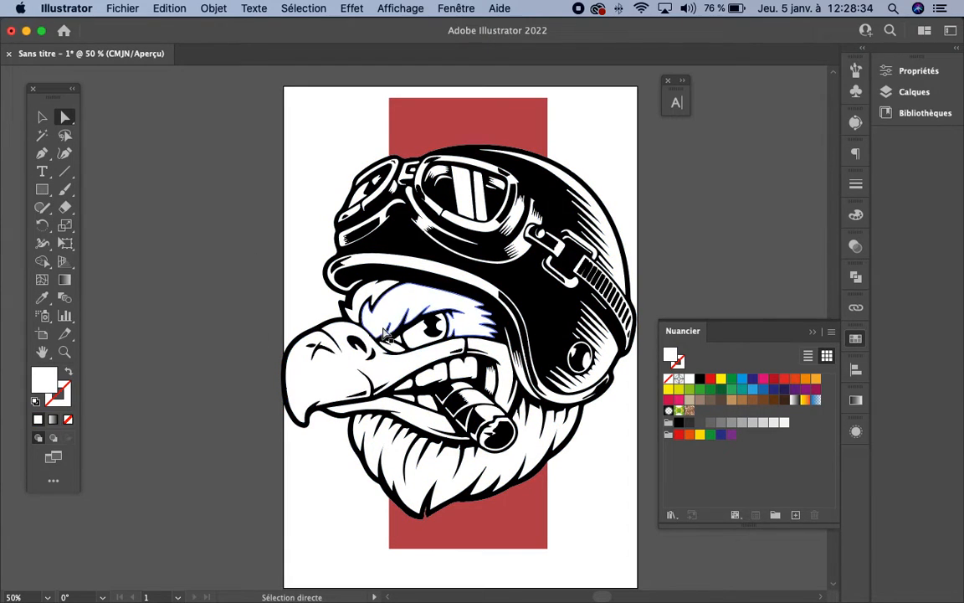
Select every white shape sharing the forehead's fill and stroke (Contour et fond) and delete them all
left_click(416, 300)
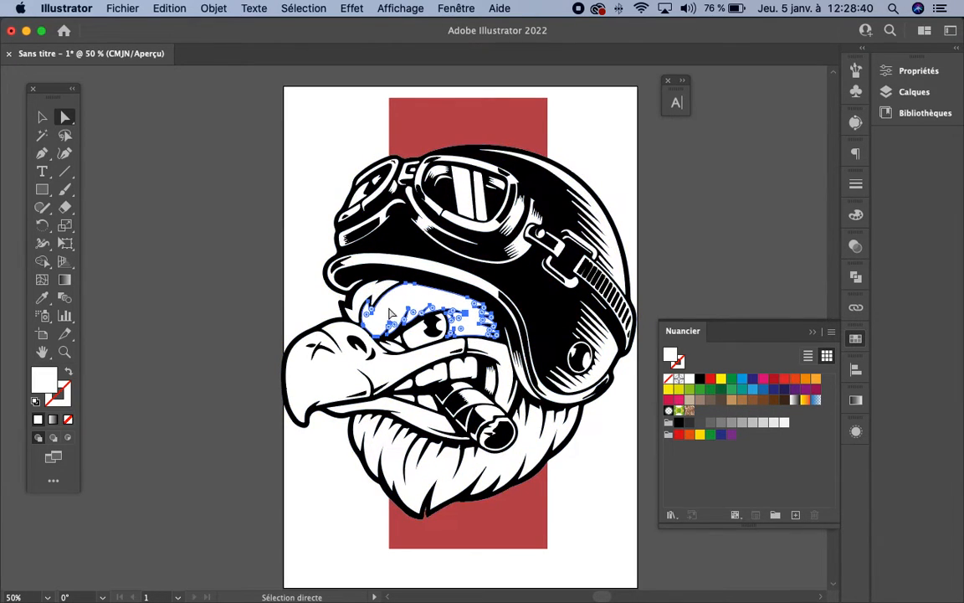
left_click(305, 9)
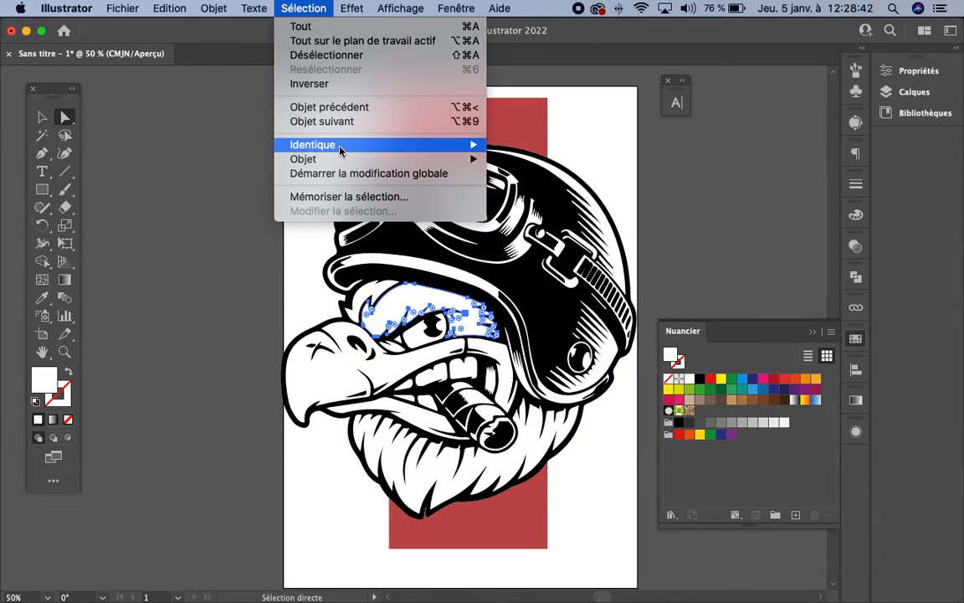
mouse_move(310, 144)
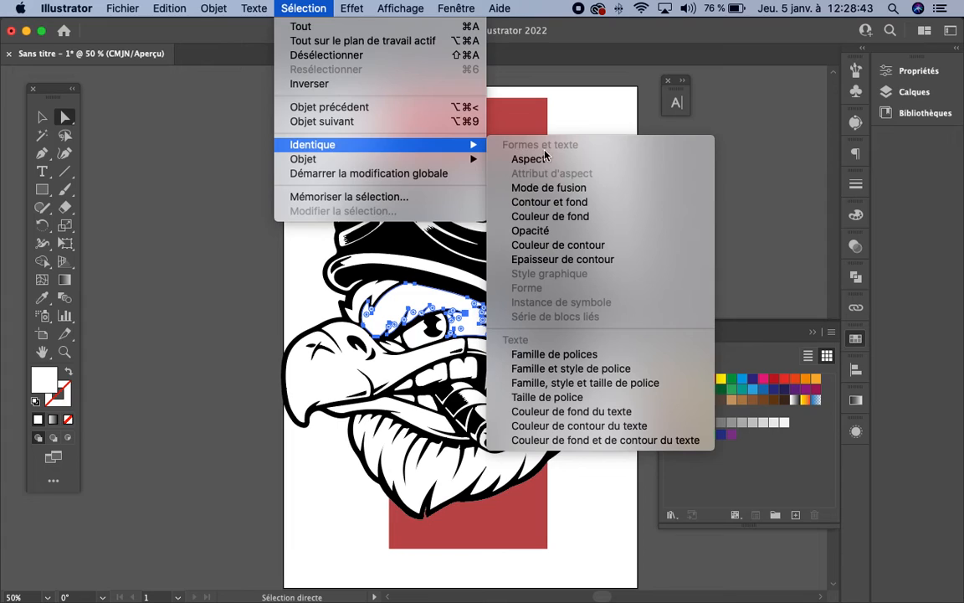
left_click(604, 202)
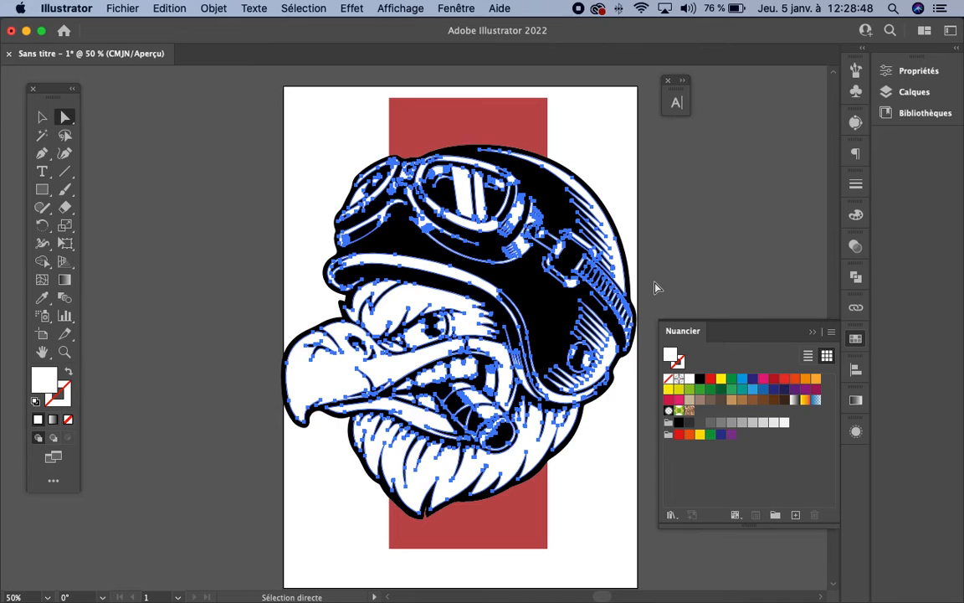
left_click(49, 384)
key("Delete")
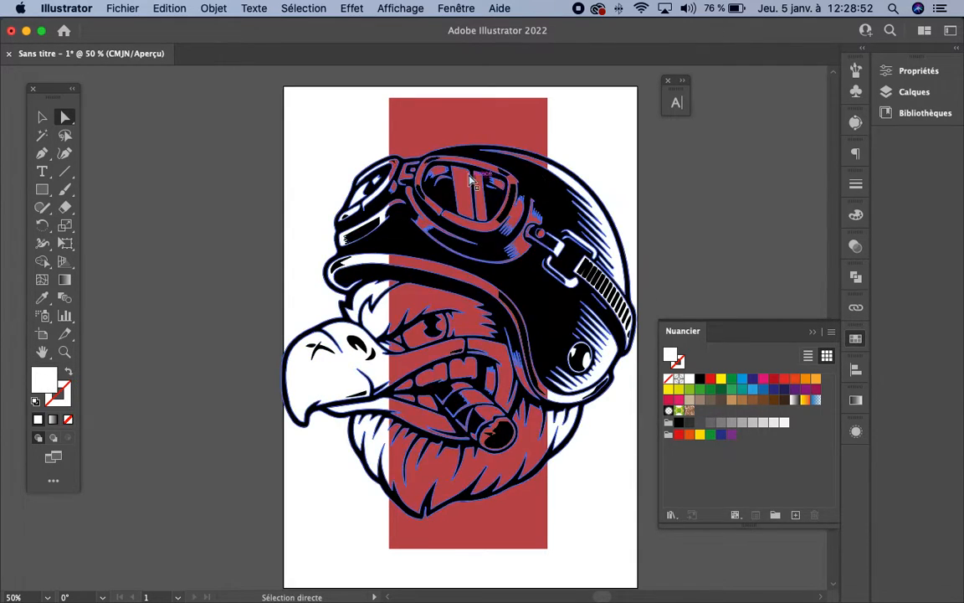
Shift the red rectangle towards the beak side to check the eagle's transparency, and delete the rectangle
left_click(424, 118)
left_click_drag(424, 118, 313, 104)
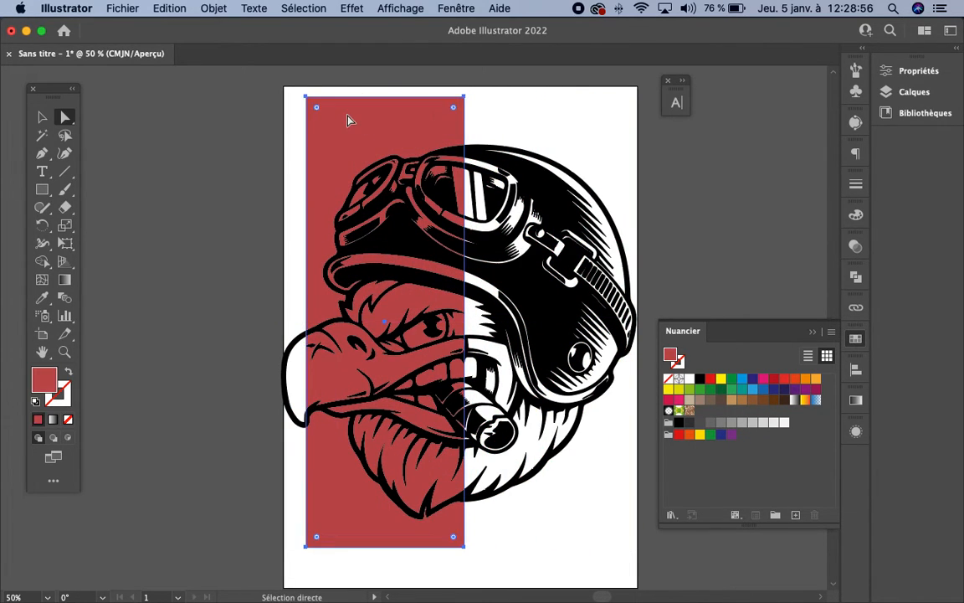
key("Delete")
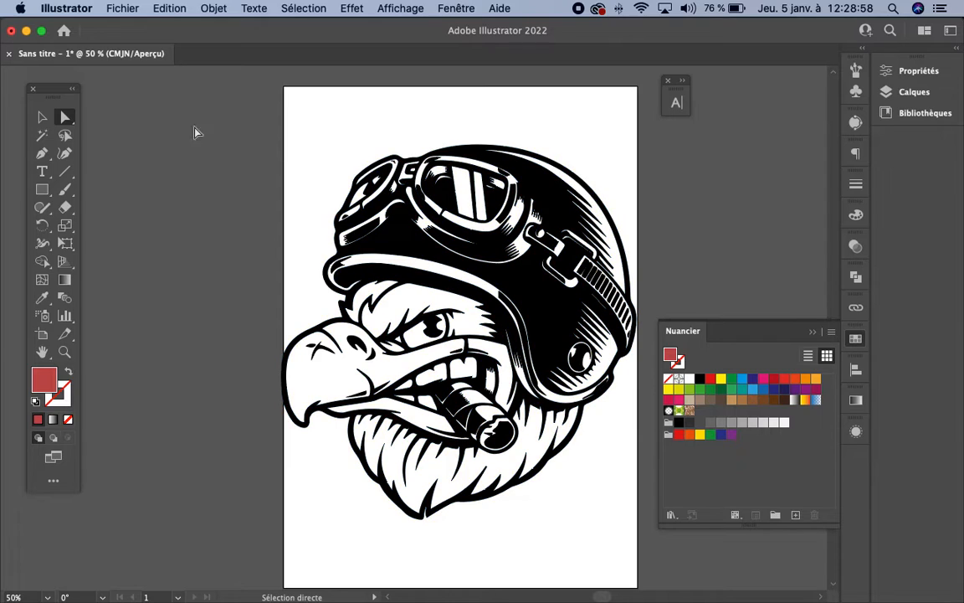
Save the artwork on the computer in SVG format as aigle.svg in the banque d'image folder, using the SVG 1.1 profile
left_click(101, 9)
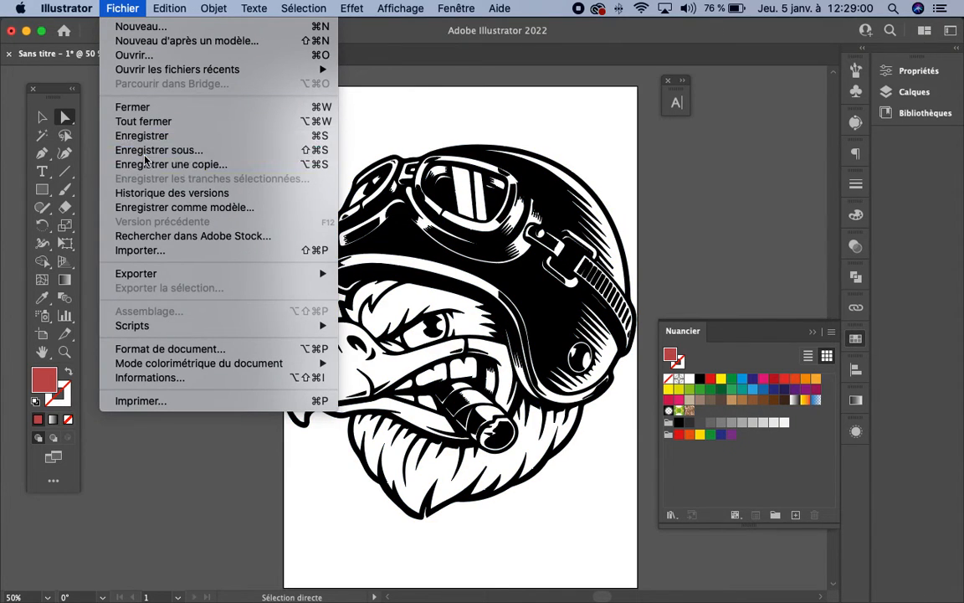
left_click(144, 152)
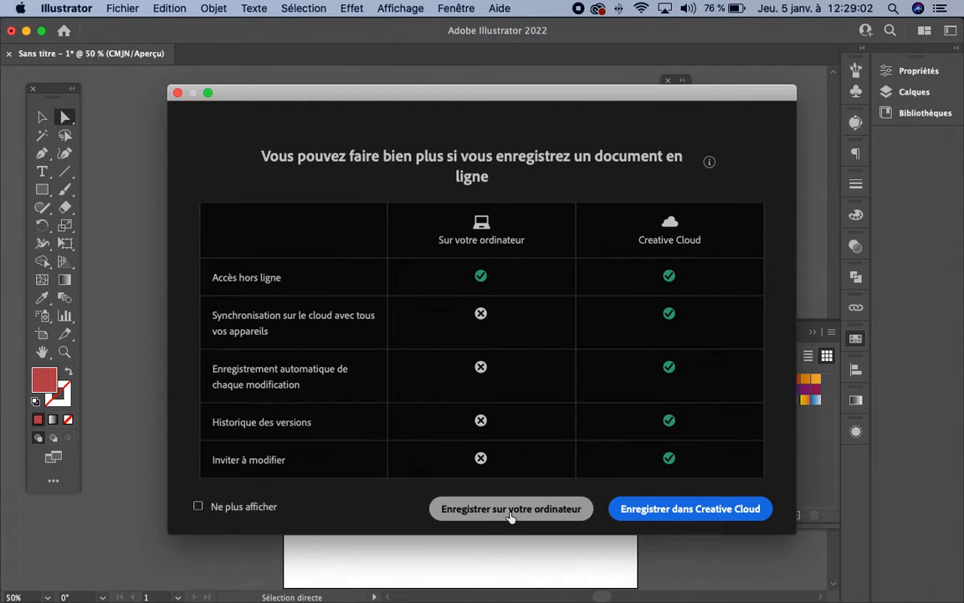
left_click(510, 513)
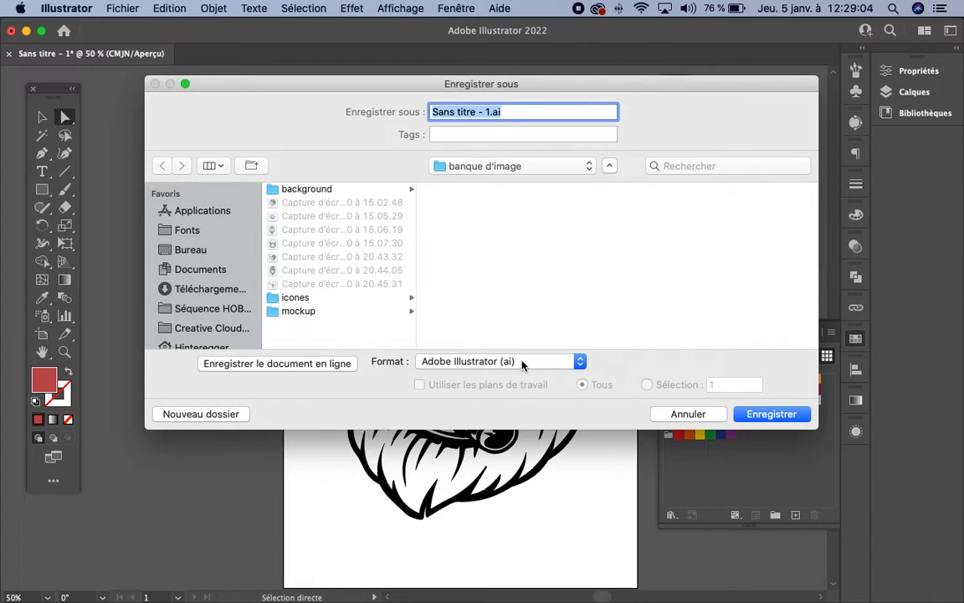
left_click(523, 362)
left_click(517, 430)
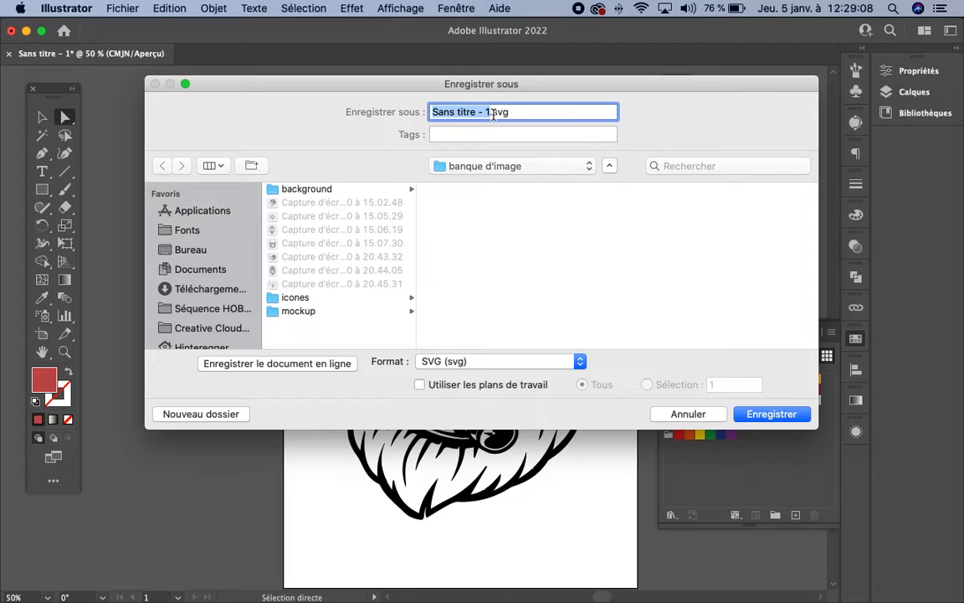
type("aigle")
left_click(770, 413)
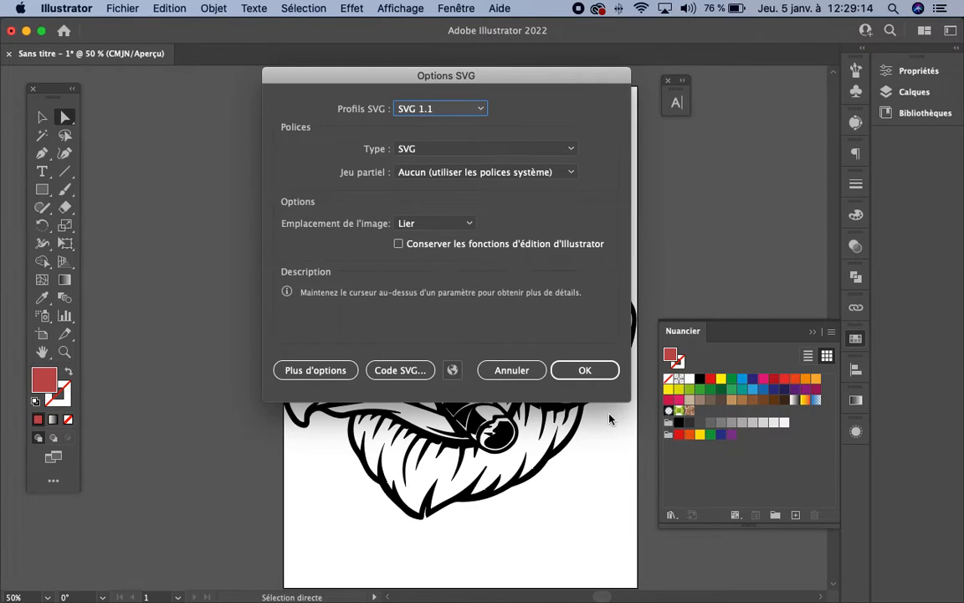
left_click(584, 370)
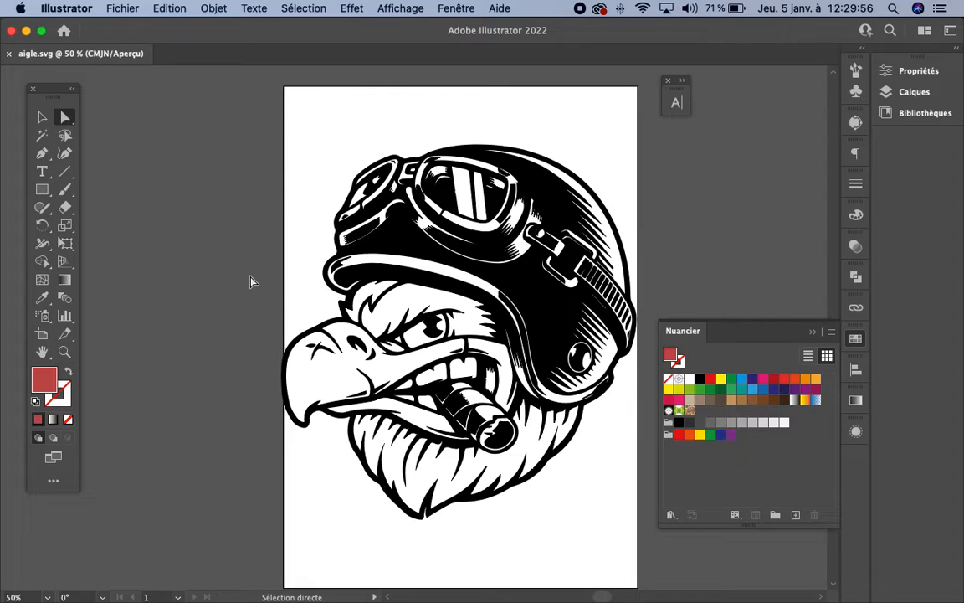
left_click(376, 287)
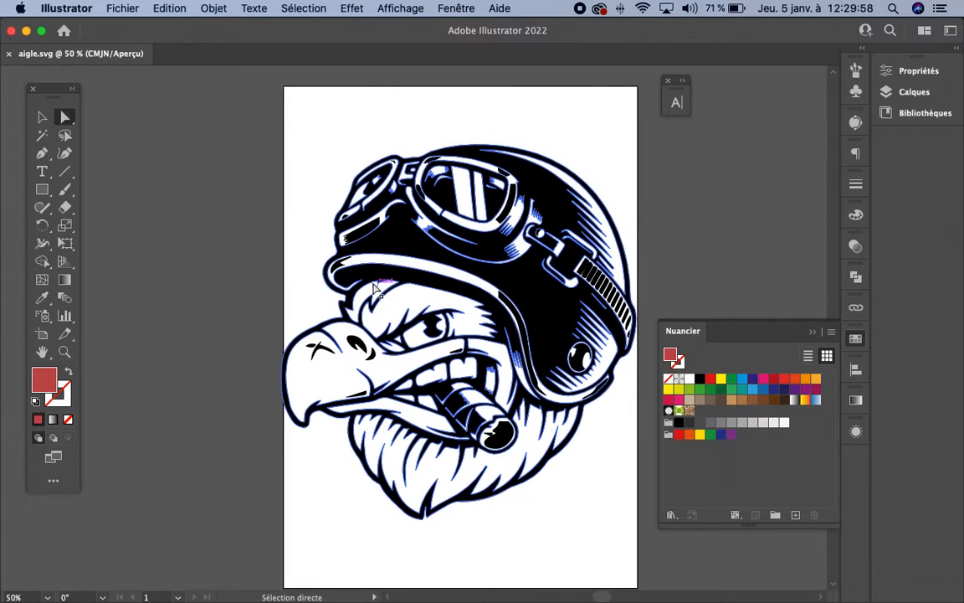
left_click(189, 249)
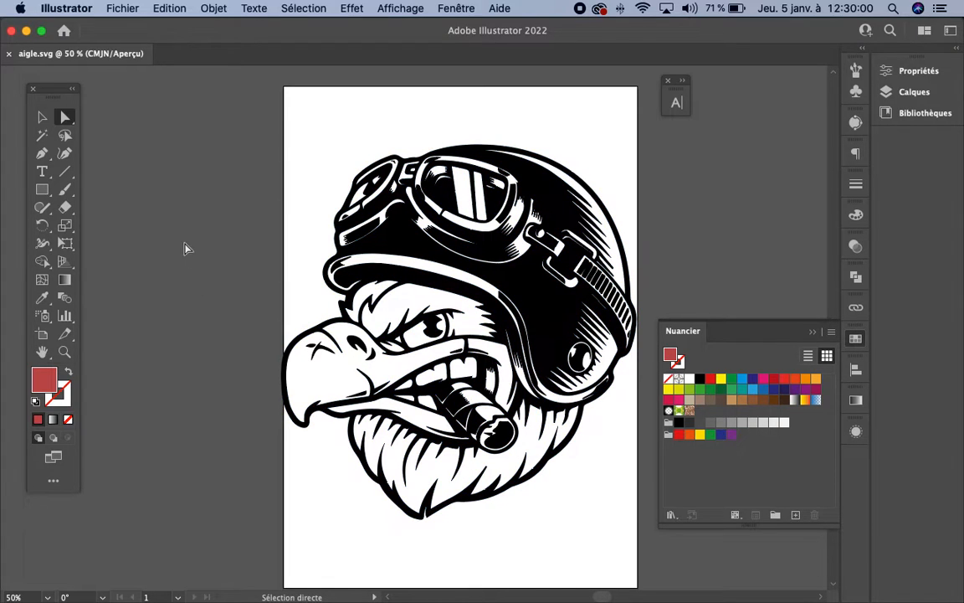